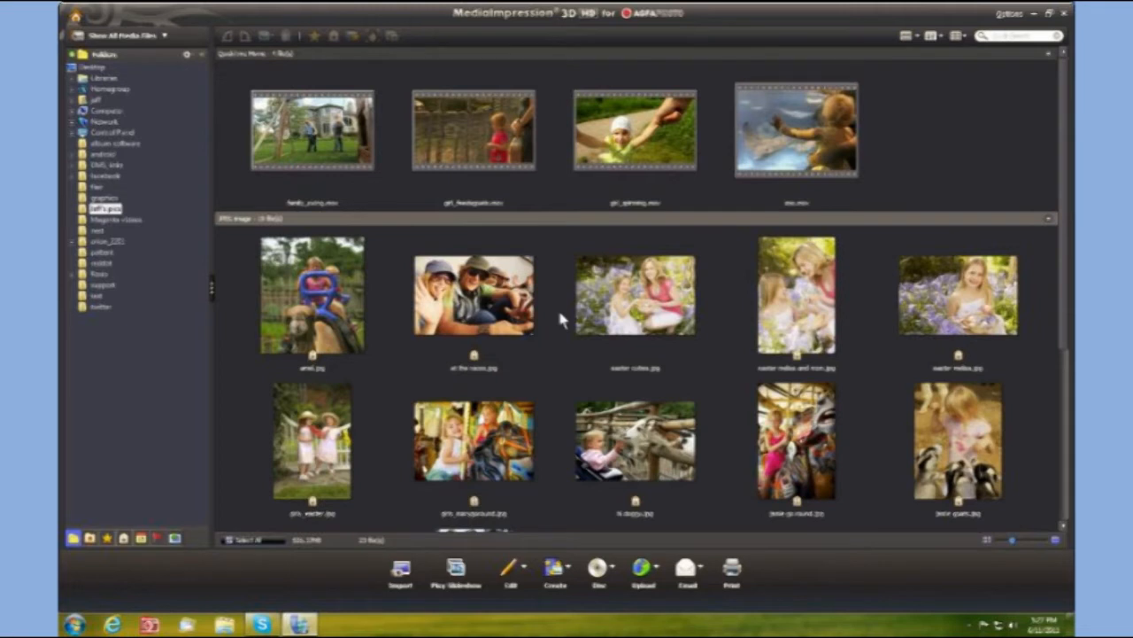
- Select easter cuties.jpg in the library and bring up its Edit options menu
{"action": "mouse_move", "coordinate": [650, 315]}
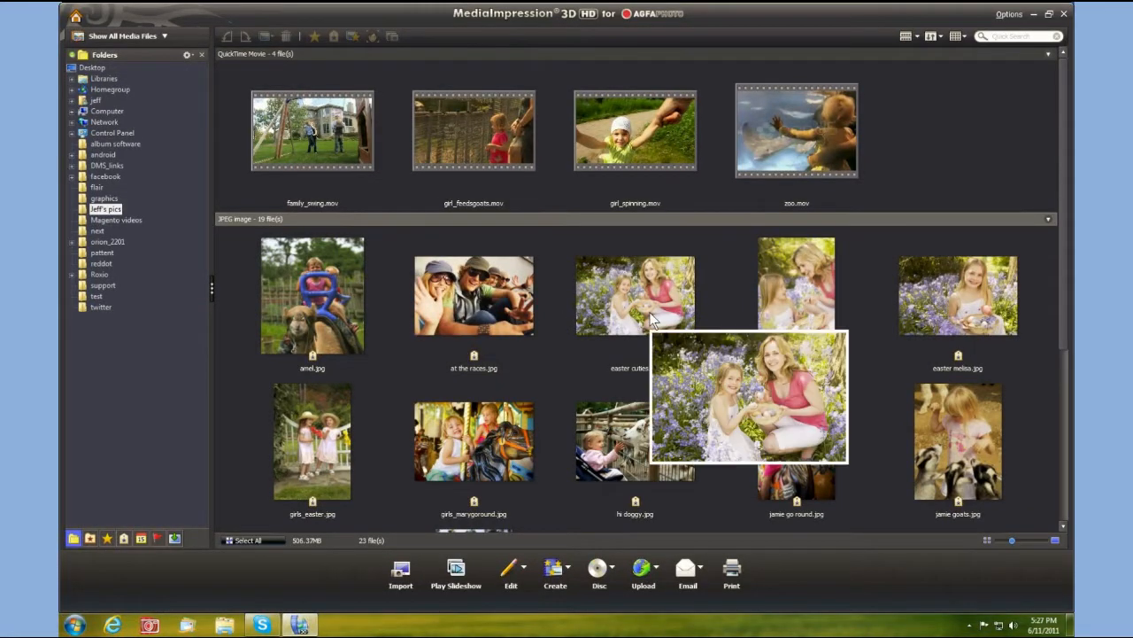
{"action": "left_click", "coordinate": [650, 315]}
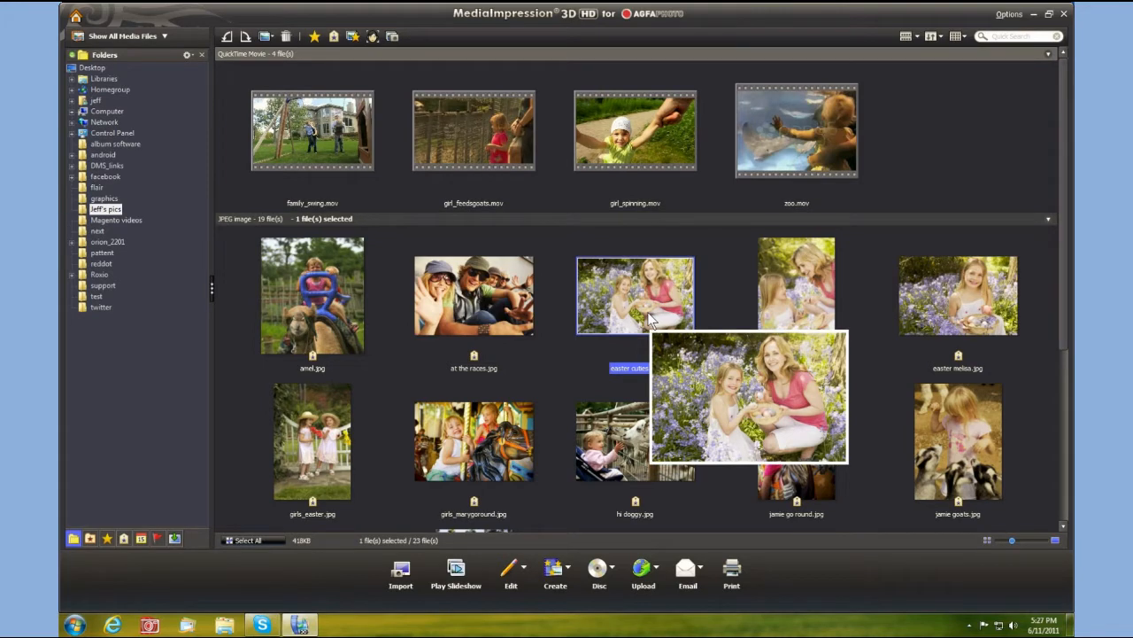
{"action": "left_click", "coordinate": [521, 571]}
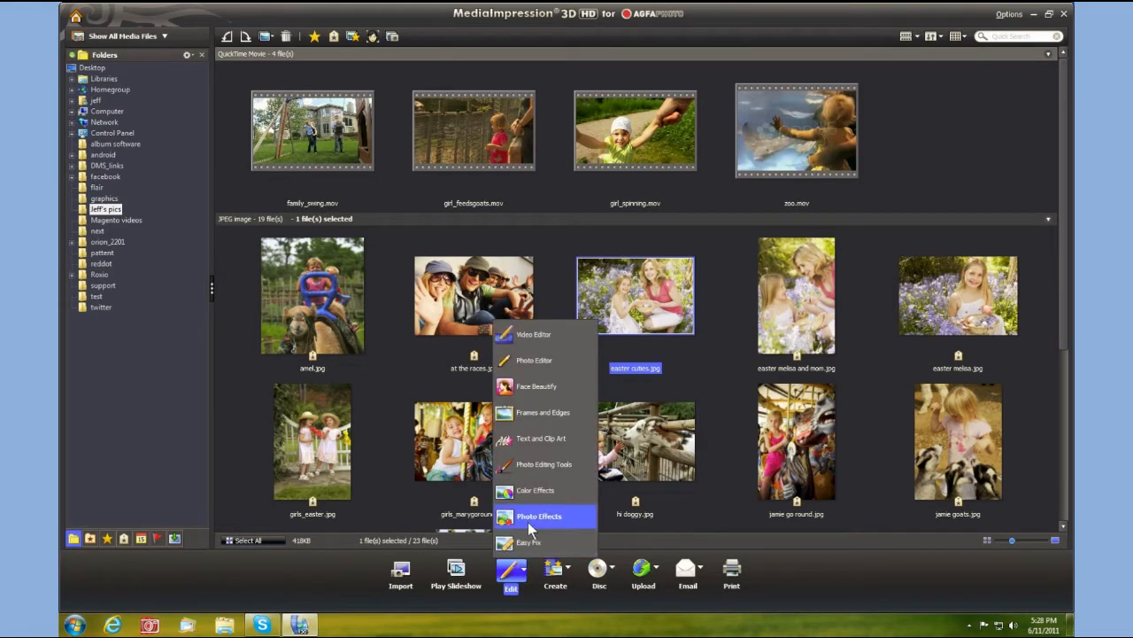
- Open easter cuties.jpg full-screen in Photo Editing Tools and apply slightly more saturation and sharpening
{"action": "left_click", "coordinate": [528, 467]}
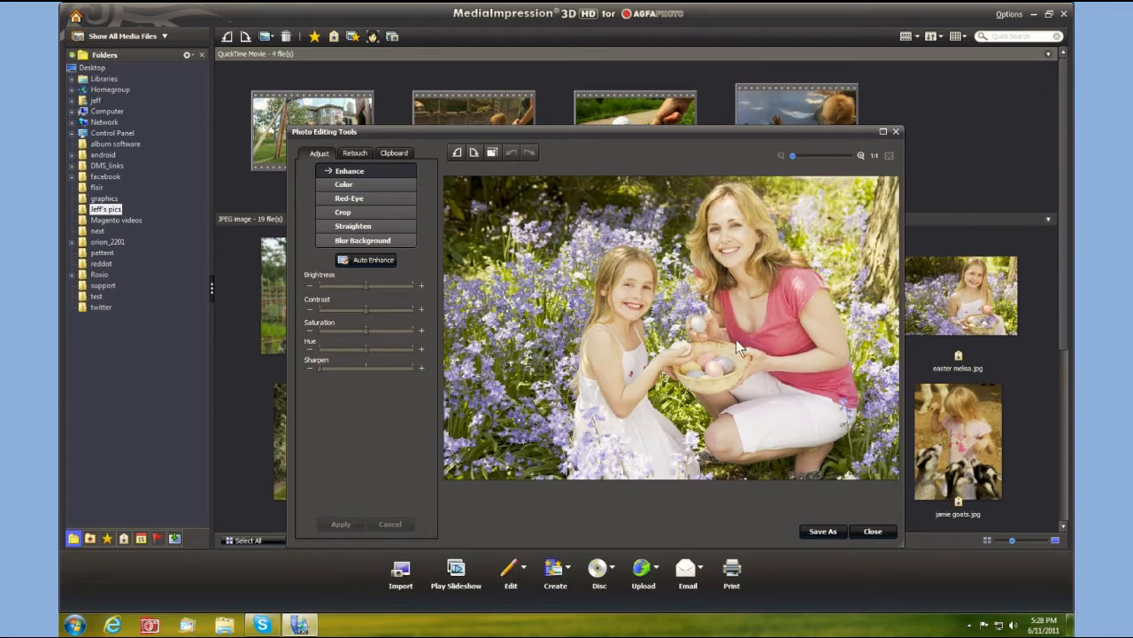
{"action": "left_click", "coordinate": [884, 131]}
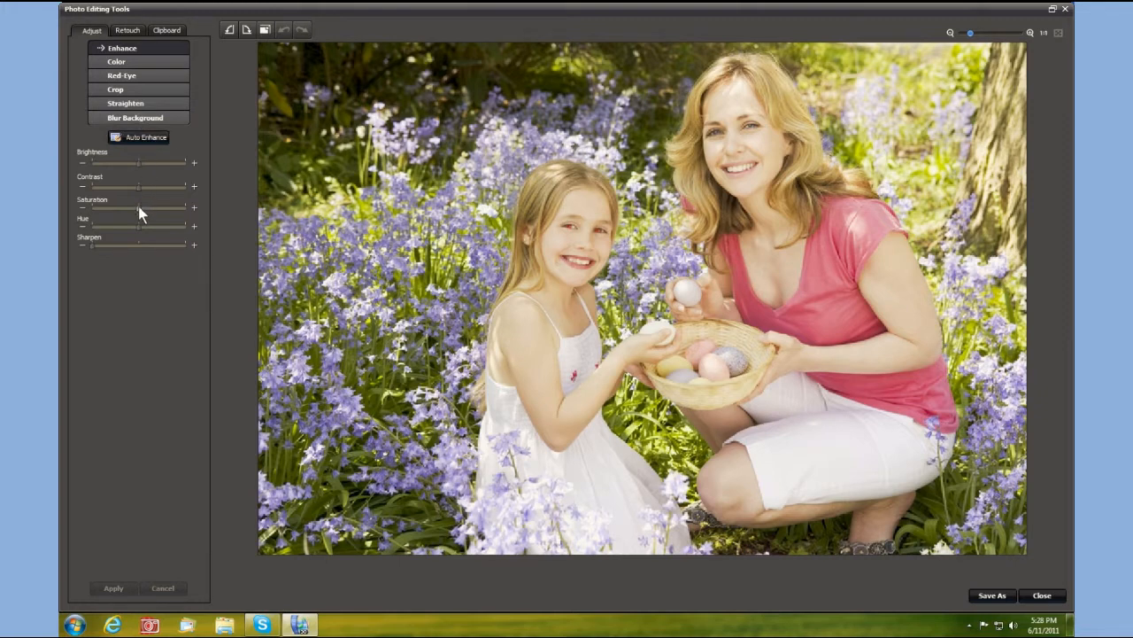
{"action": "left_click_drag", "start_coordinate": [138, 208], "coordinate": [148, 209]}
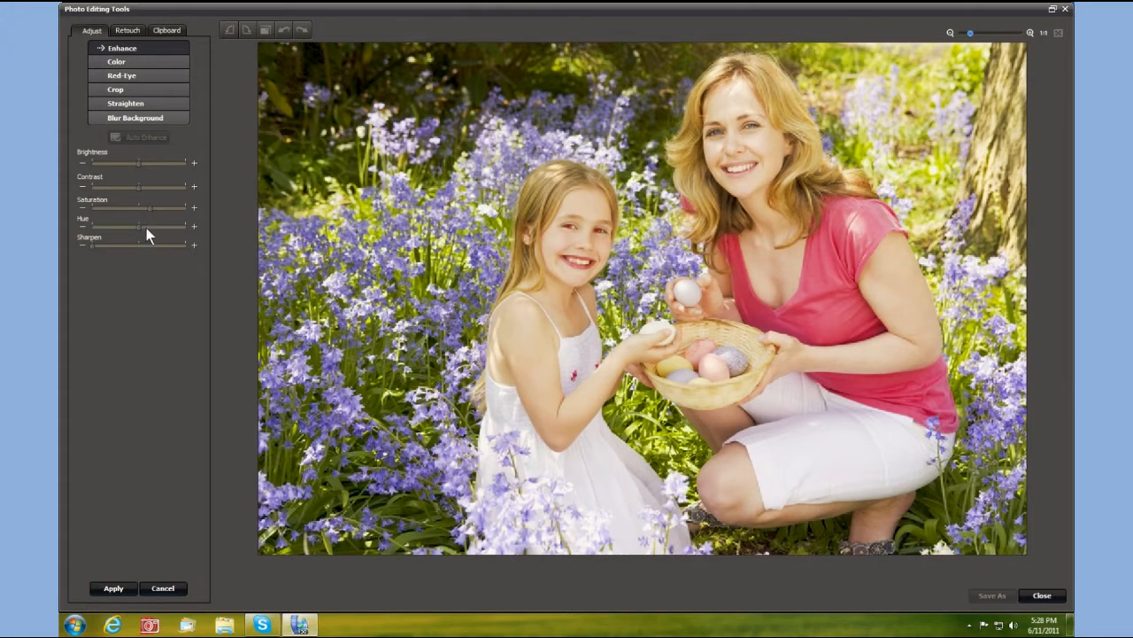
{"action": "left_click_drag", "start_coordinate": [91, 244], "coordinate": [96, 246]}
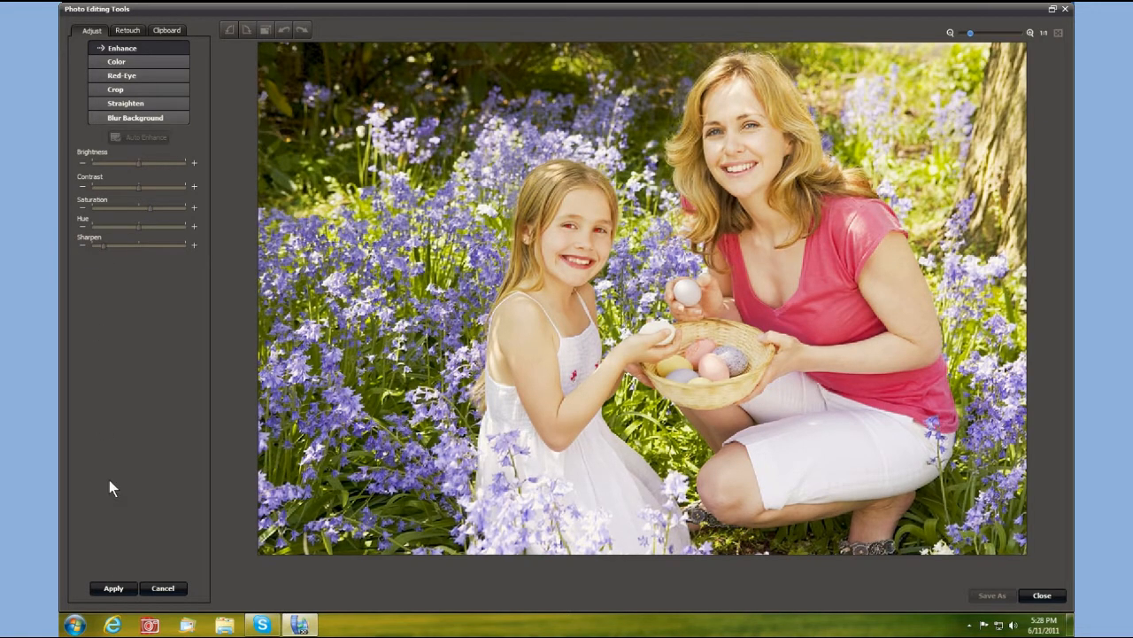
{"action": "left_click", "coordinate": [113, 589]}
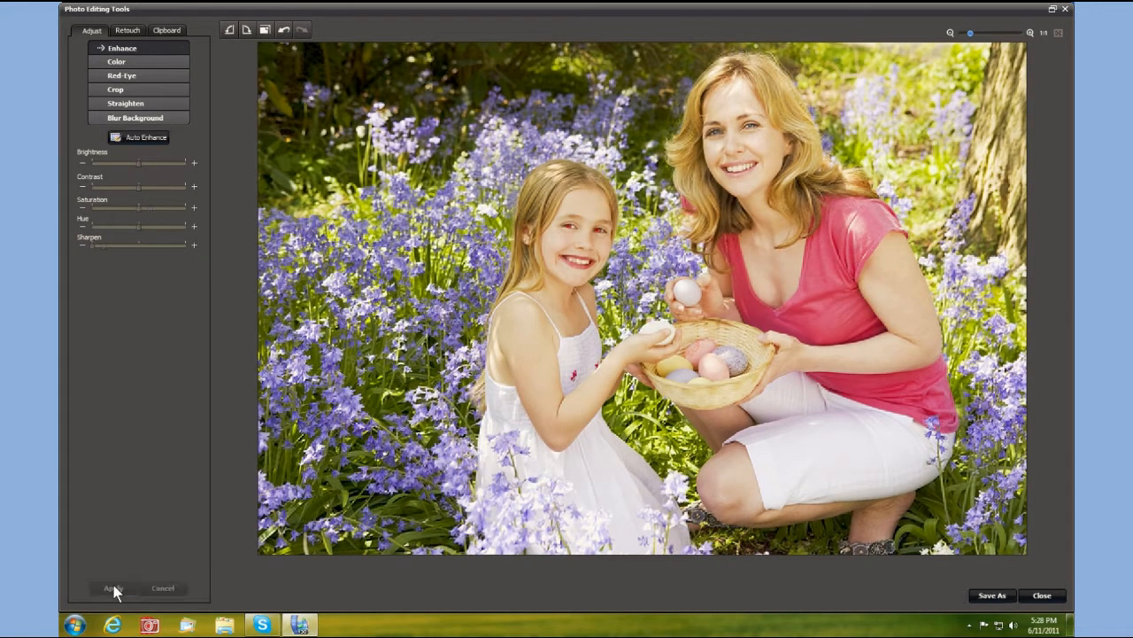
- Apply a slight Color balance shift to the Easter photo, then move on to the Crop tool
{"action": "left_click", "coordinate": [147, 62]}
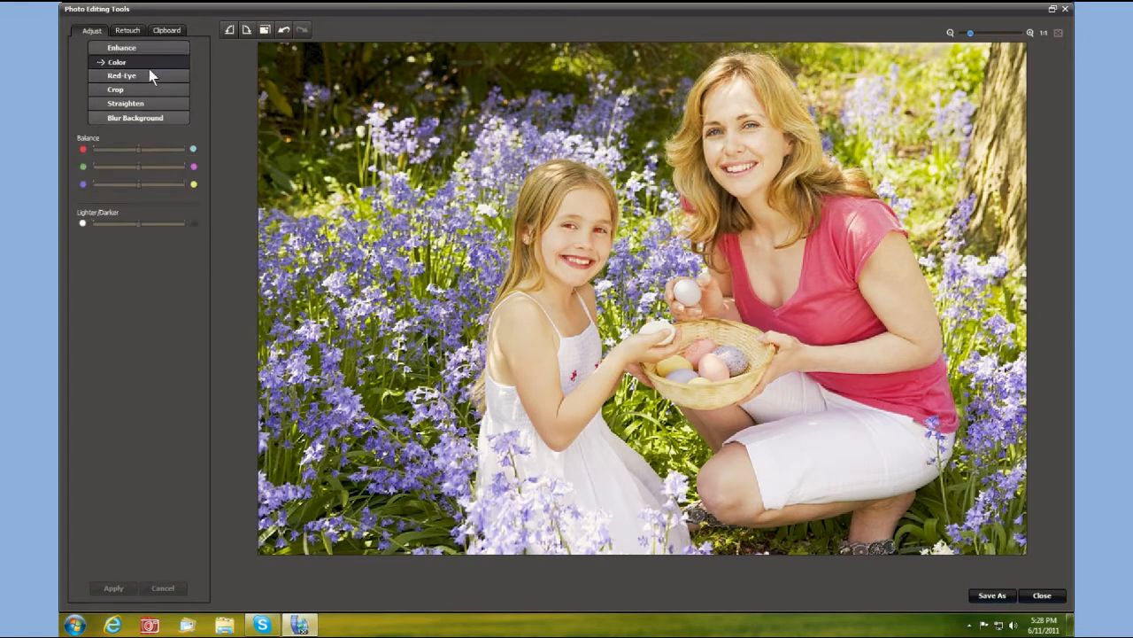
{"action": "left_click", "coordinate": [127, 183]}
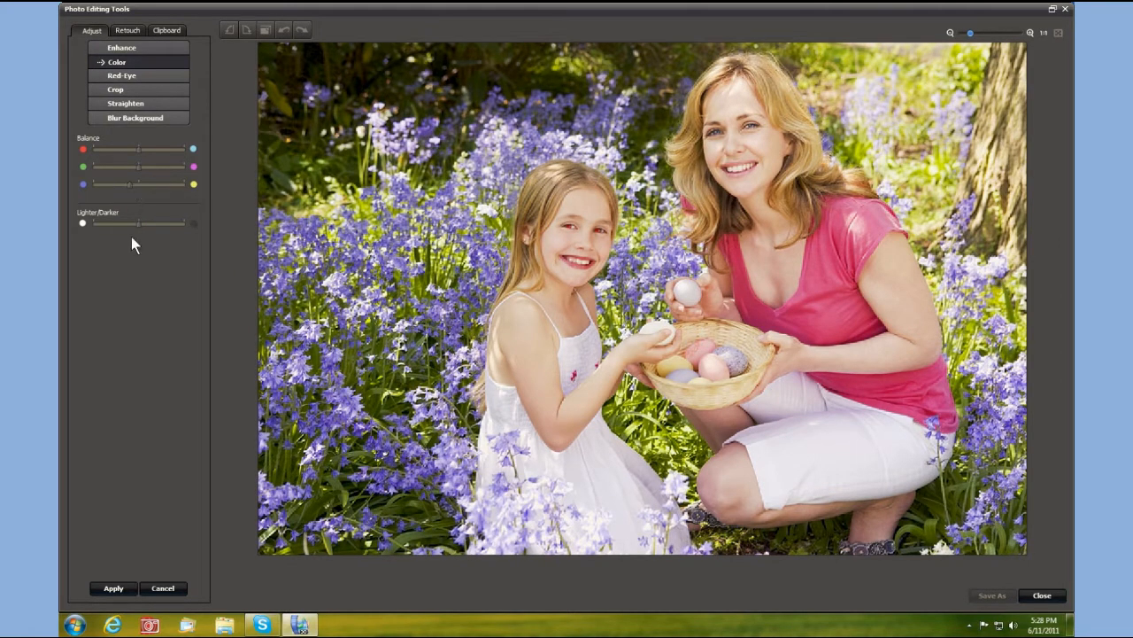
{"action": "left_click", "coordinate": [114, 587]}
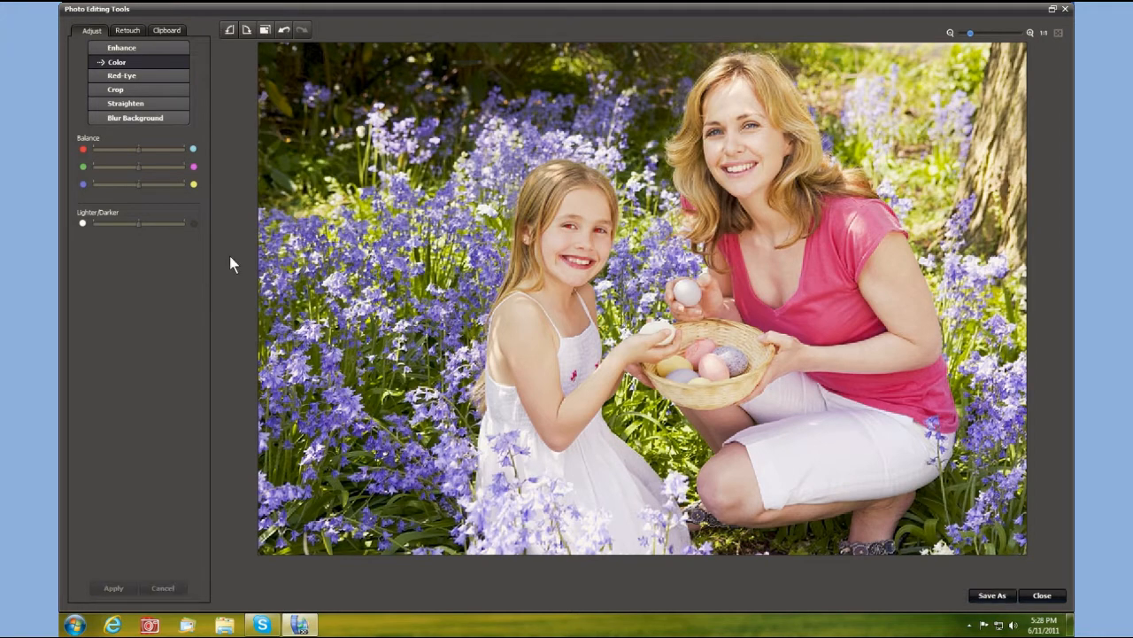
{"action": "left_click", "coordinate": [168, 76]}
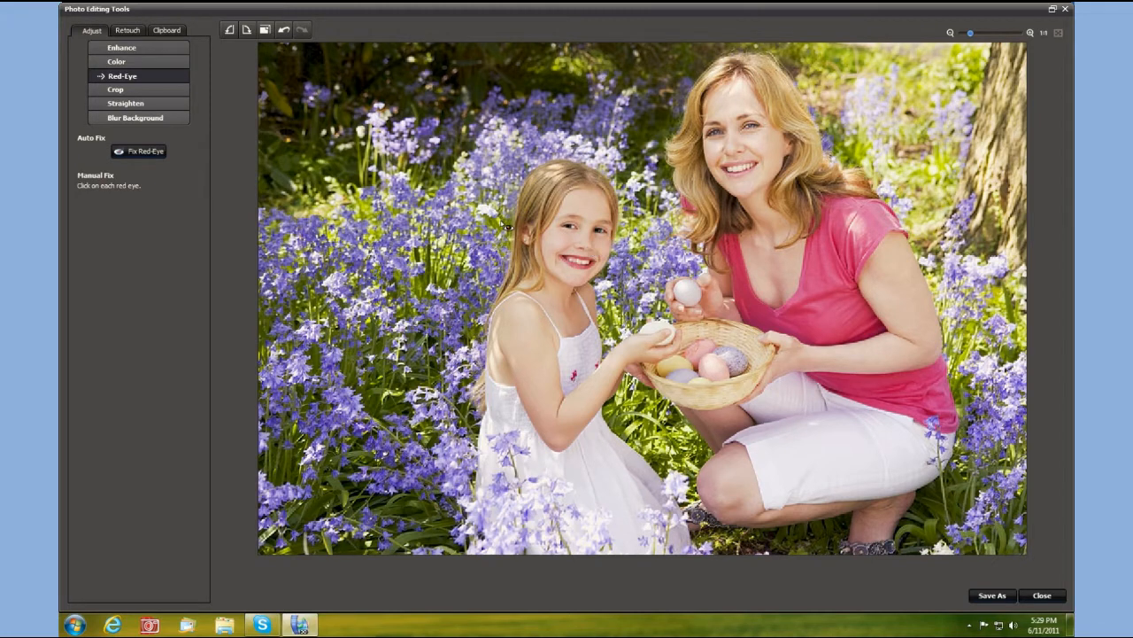
{"action": "left_click", "coordinate": [137, 90]}
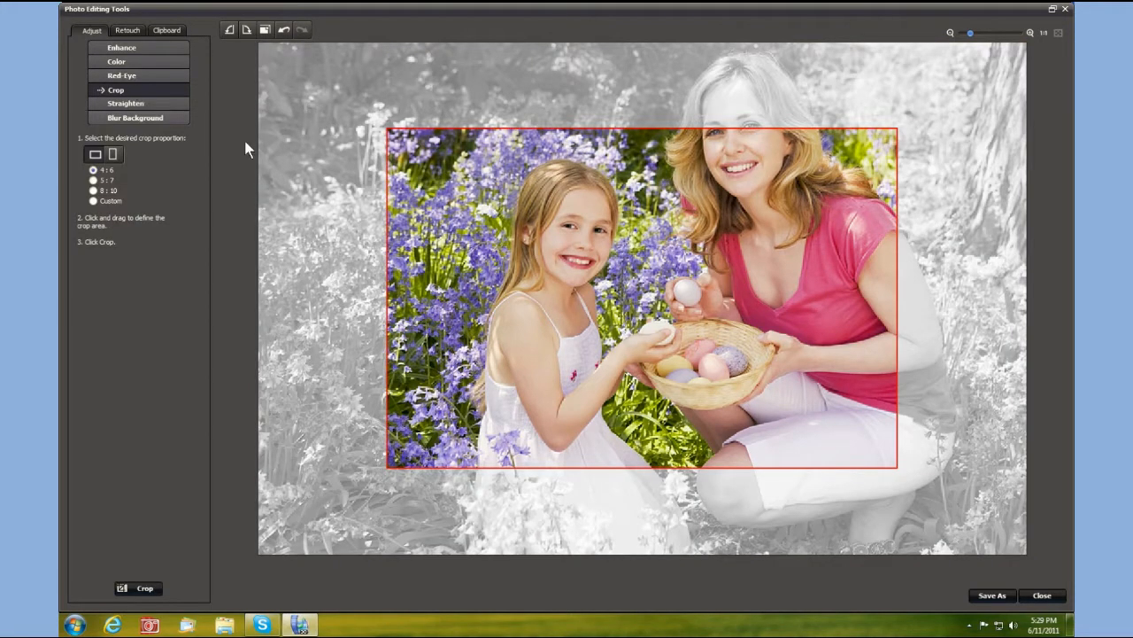
- Crop the photo to a custom portrait frame around the girl, extending to the left edge
{"action": "left_click_drag", "start_coordinate": [531, 251], "coordinate": [569, 188]}
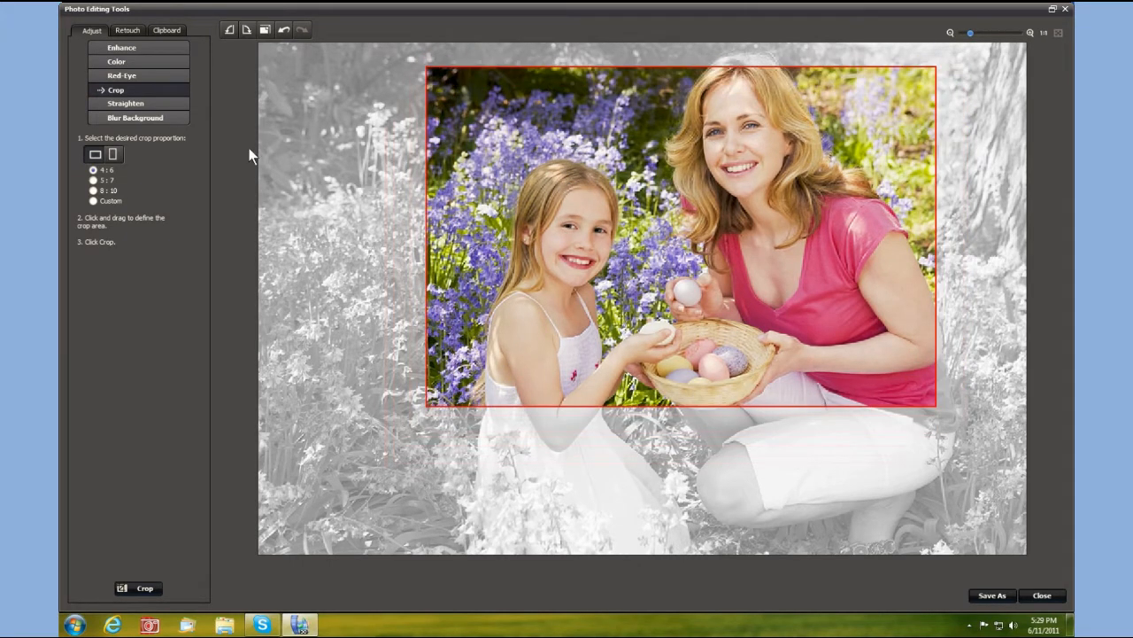
{"action": "left_click", "coordinate": [116, 153]}
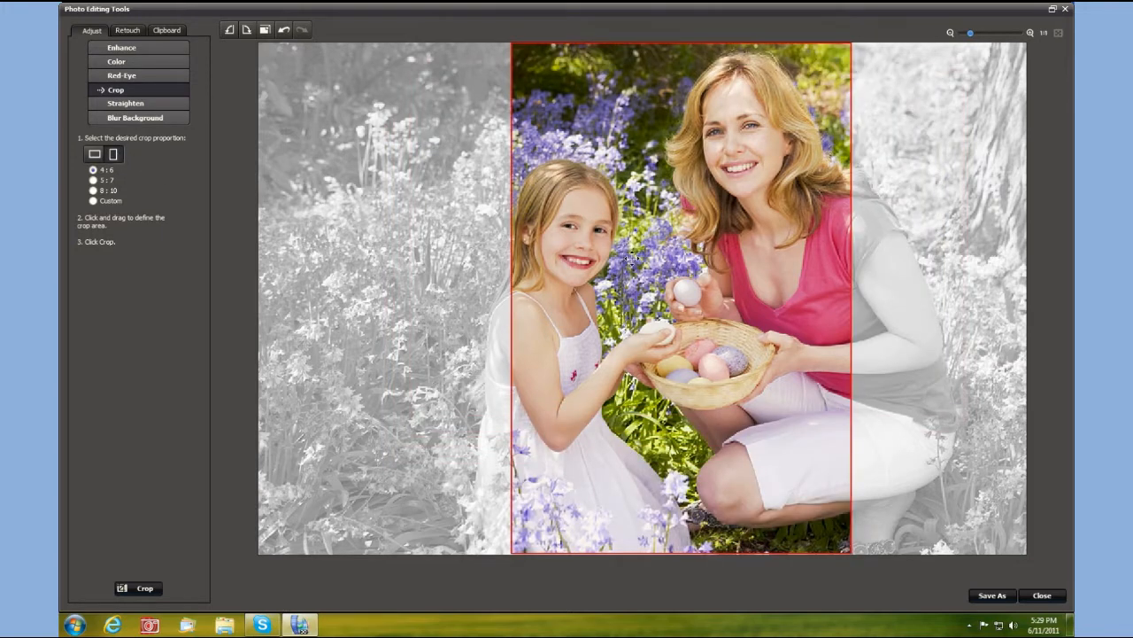
{"action": "left_click_drag", "start_coordinate": [655, 263], "coordinate": [508, 255]}
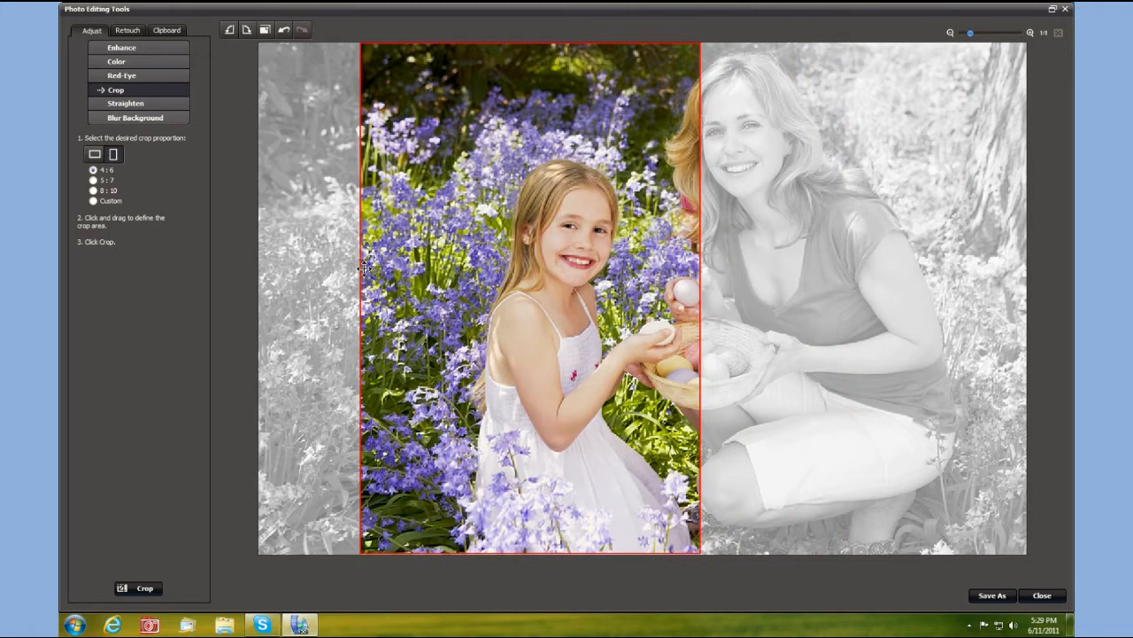
{"action": "left_click", "coordinate": [93, 202]}
{"action": "left_click_drag", "start_coordinate": [361, 292], "coordinate": [240, 293]}
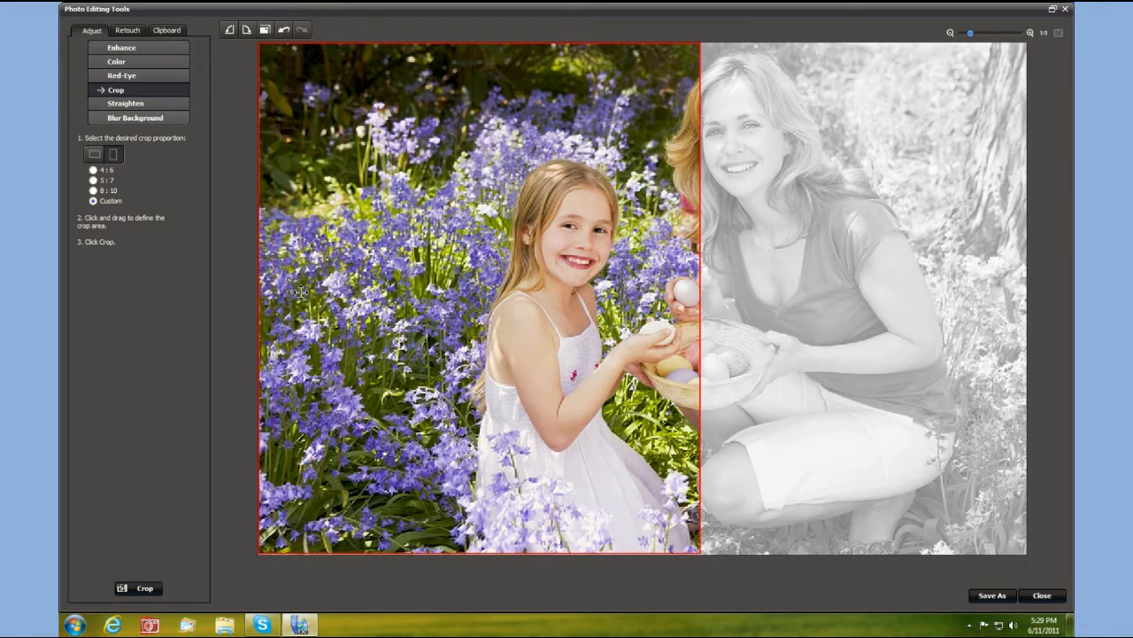
{"action": "left_click", "coordinate": [145, 586]}
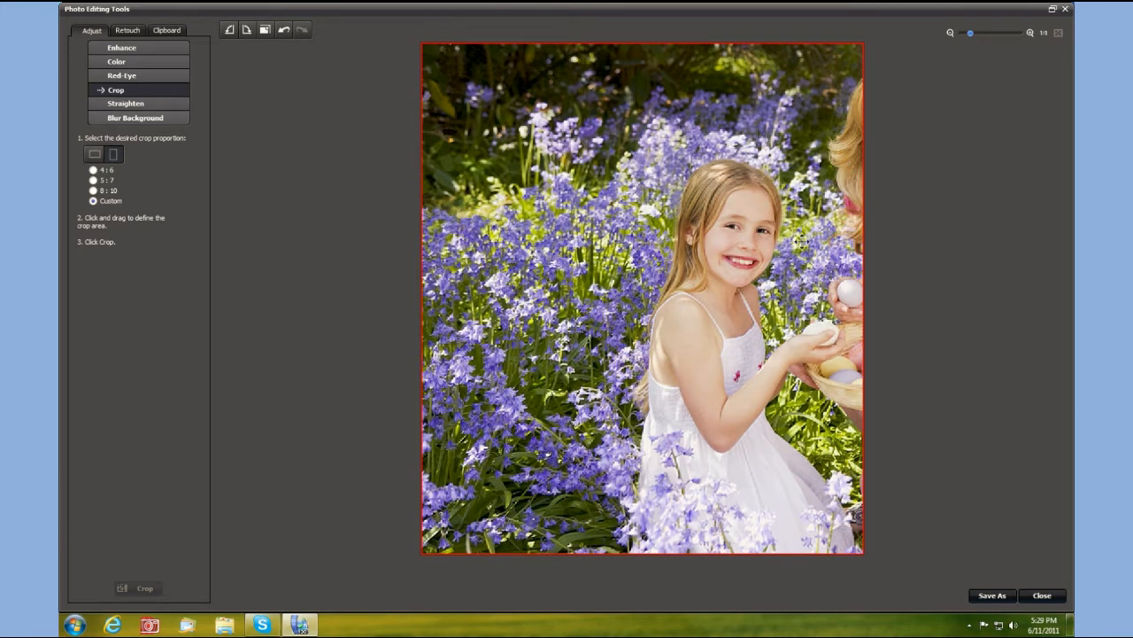
{"action": "left_click", "coordinate": [126, 30]}
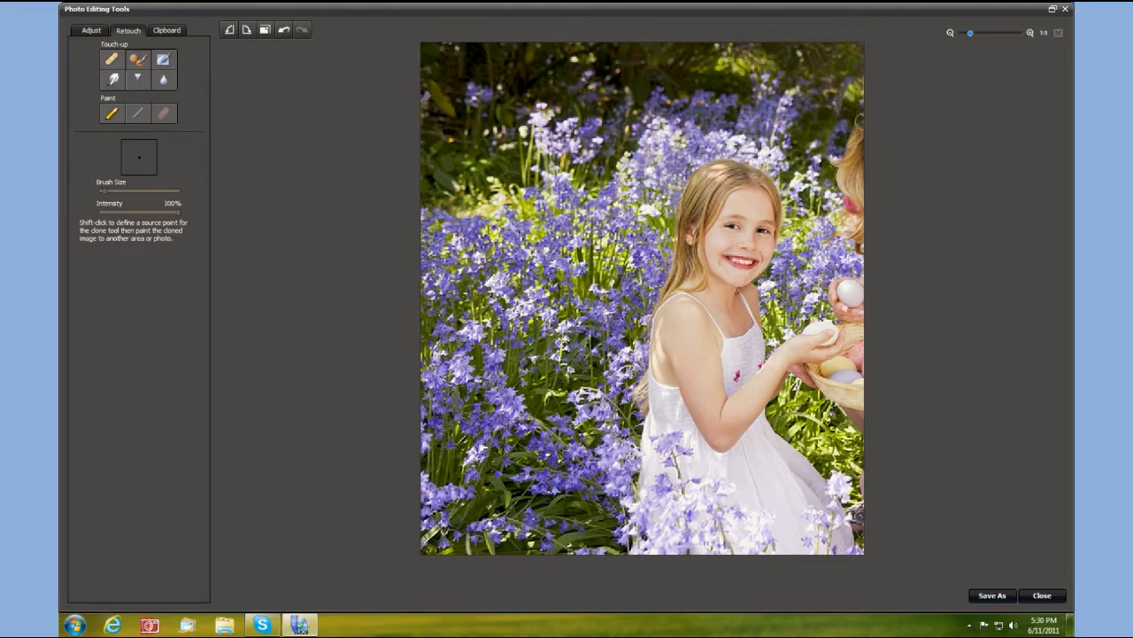
- Clone bluebells over the mother's hair, the white egg and the skin strip along the right edge
{"action": "mouse_move", "coordinate": [852, 126]}
{"action": "left_mouse_down"}
{"action": "mouse_move", "coordinate": [840, 152]}
{"action": "mouse_move", "coordinate": [846, 186]}
{"action": "mouse_move", "coordinate": [854, 164]}
{"action": "mouse_move", "coordinate": [857, 199]}
{"action": "mouse_move", "coordinate": [838, 197]}
{"action": "mouse_move", "coordinate": [848, 211]}
{"action": "mouse_move", "coordinate": [833, 188]}
{"action": "mouse_move", "coordinate": [856, 212]}
{"action": "mouse_move", "coordinate": [843, 208]}
{"action": "mouse_move", "coordinate": [857, 200]}
{"action": "mouse_move", "coordinate": [858, 246]}
{"action": "mouse_move", "coordinate": [837, 248]}
{"action": "mouse_move", "coordinate": [841, 229]}
{"action": "left_mouse_up"}
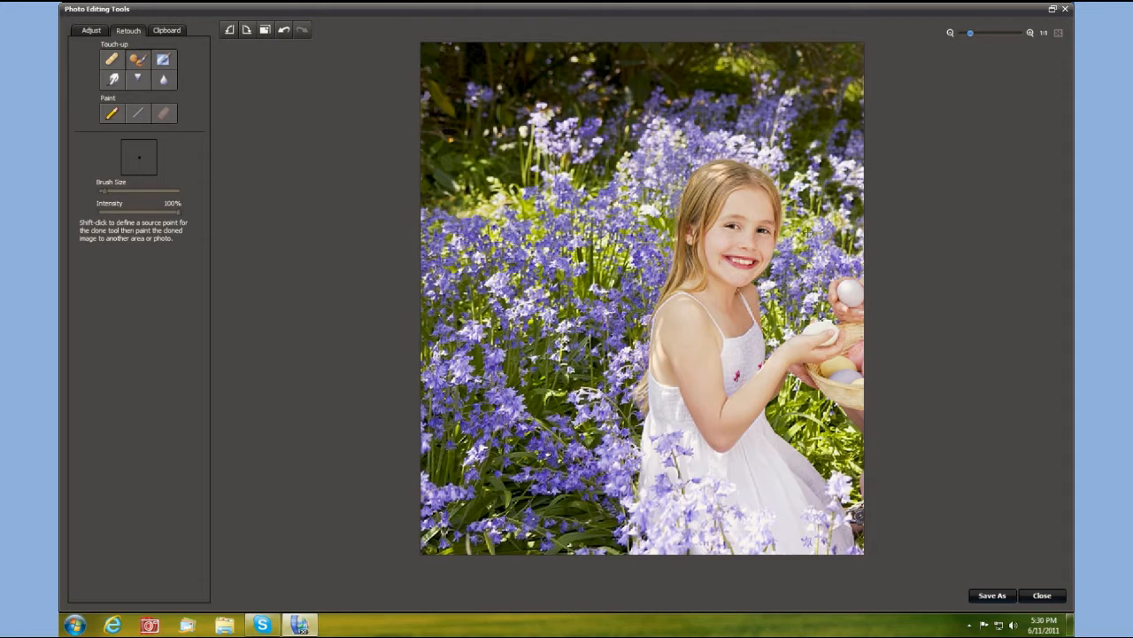
{"action": "mouse_move", "coordinate": [829, 278]}
{"action": "left_mouse_down"}
{"action": "mouse_move", "coordinate": [854, 288]}
{"action": "mouse_move", "coordinate": [834, 305]}
{"action": "mouse_move", "coordinate": [848, 315]}
{"action": "mouse_move", "coordinate": [855, 306]}
{"action": "left_mouse_up"}
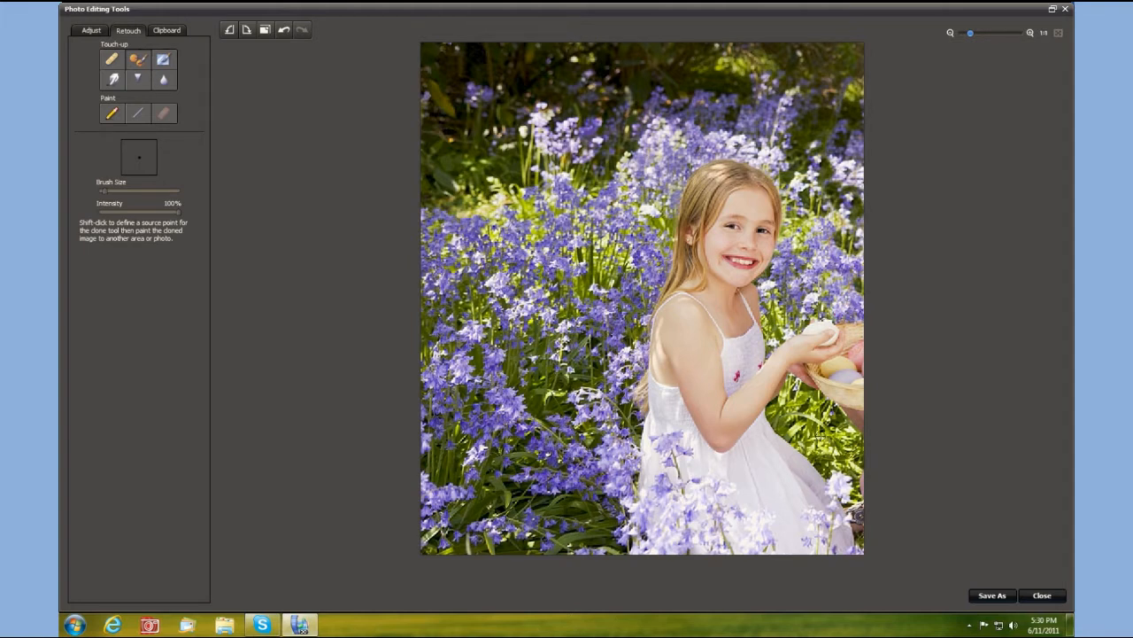
{"action": "left_click_drag", "start_coordinate": [859, 469], "coordinate": [856, 536]}
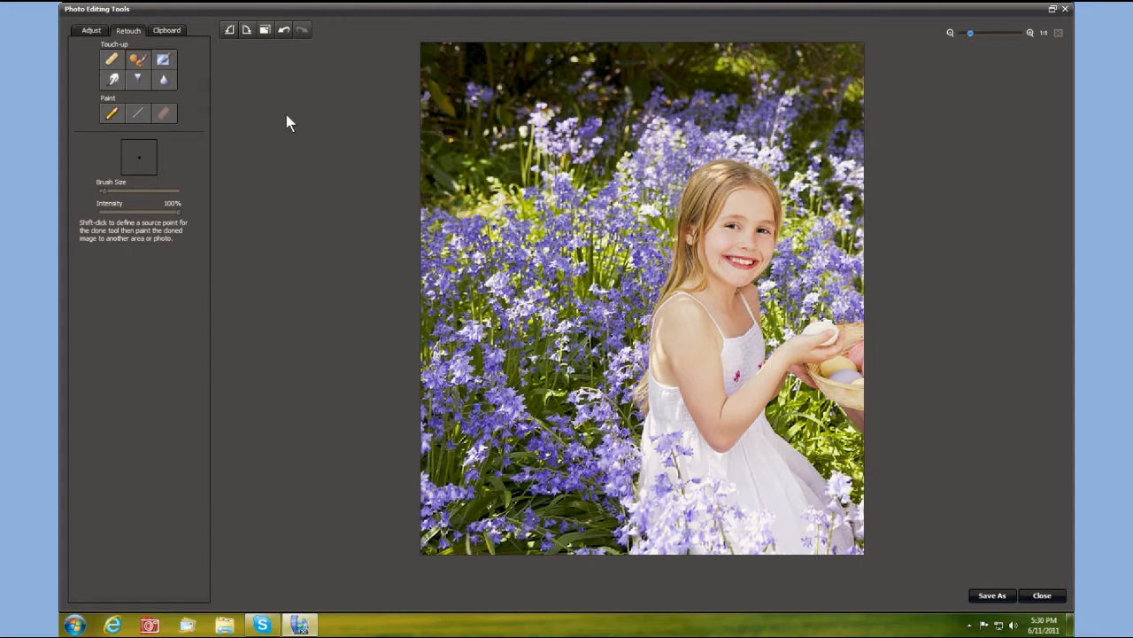
- Straighten the girl's photo with a slight tilt and keep the change when switching to Blur Background
{"action": "left_click", "coordinate": [88, 31]}
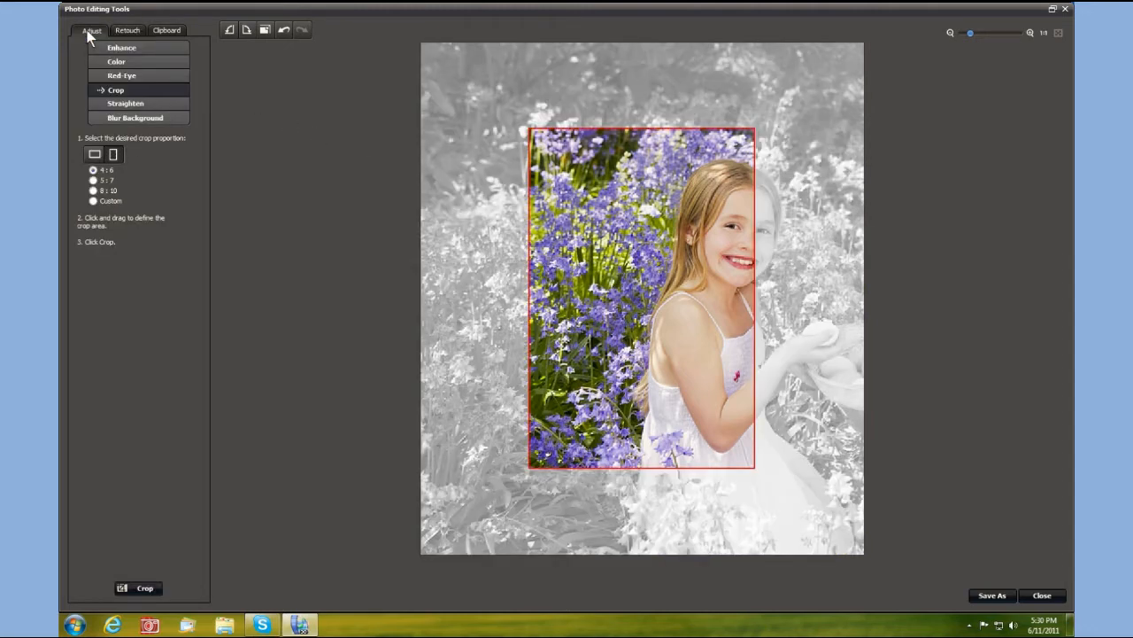
{"action": "left_click", "coordinate": [106, 103]}
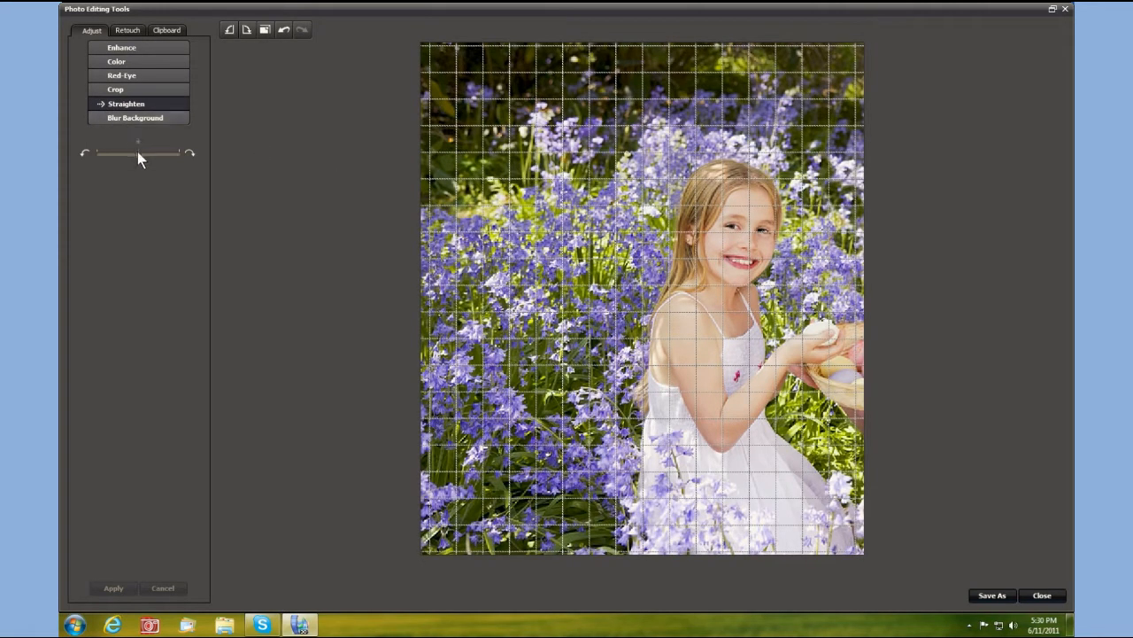
{"action": "mouse_move", "coordinate": [139, 153]}
{"action": "left_mouse_down"}
{"action": "mouse_move", "coordinate": [127, 154]}
{"action": "mouse_move", "coordinate": [137, 154]}
{"action": "left_mouse_up"}
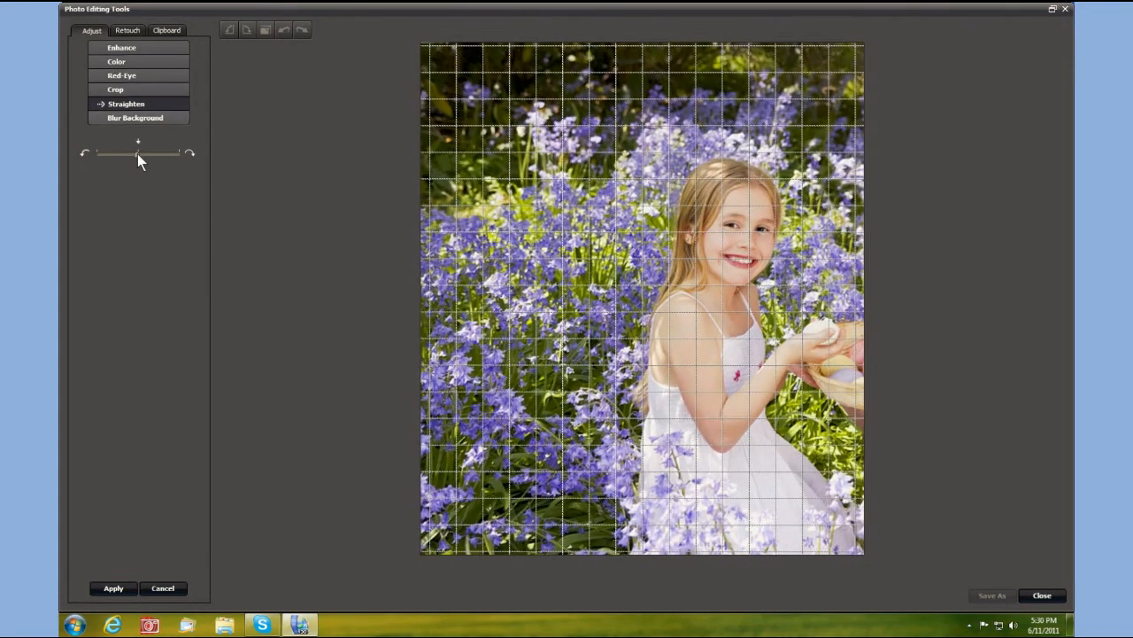
{"action": "left_click", "coordinate": [135, 119]}
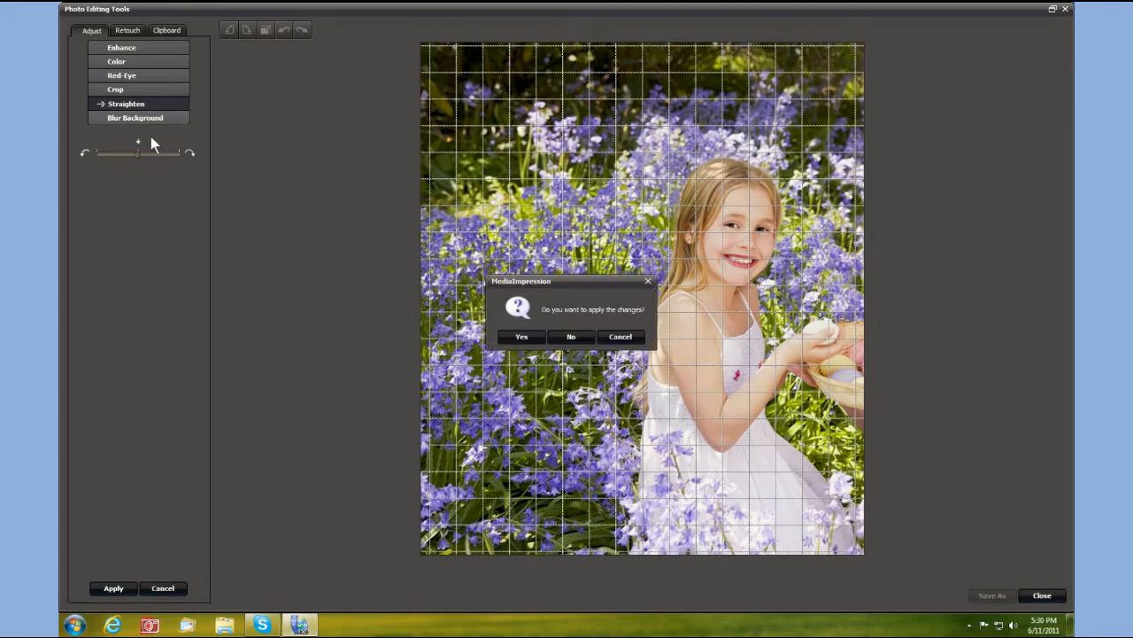
{"action": "left_click", "coordinate": [522, 337]}
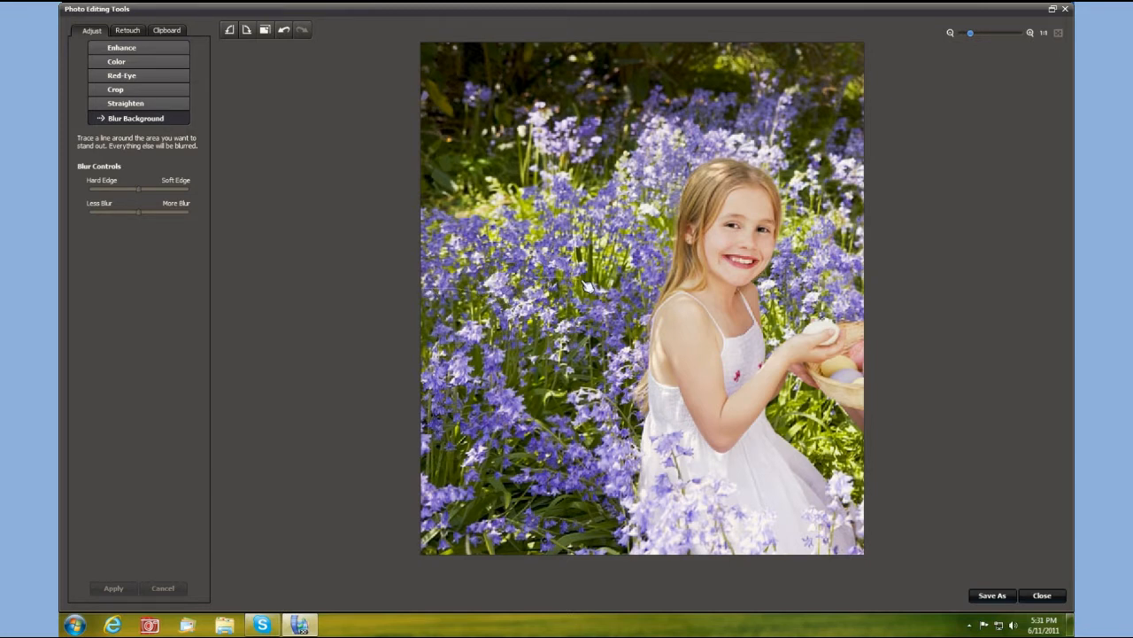
- Outline the girl and apply a reduced, soft-edged background blur, comparing it with Undo and Redo
{"action": "left_click_drag", "start_coordinate": [659, 277], "coordinate": [682, 189]}
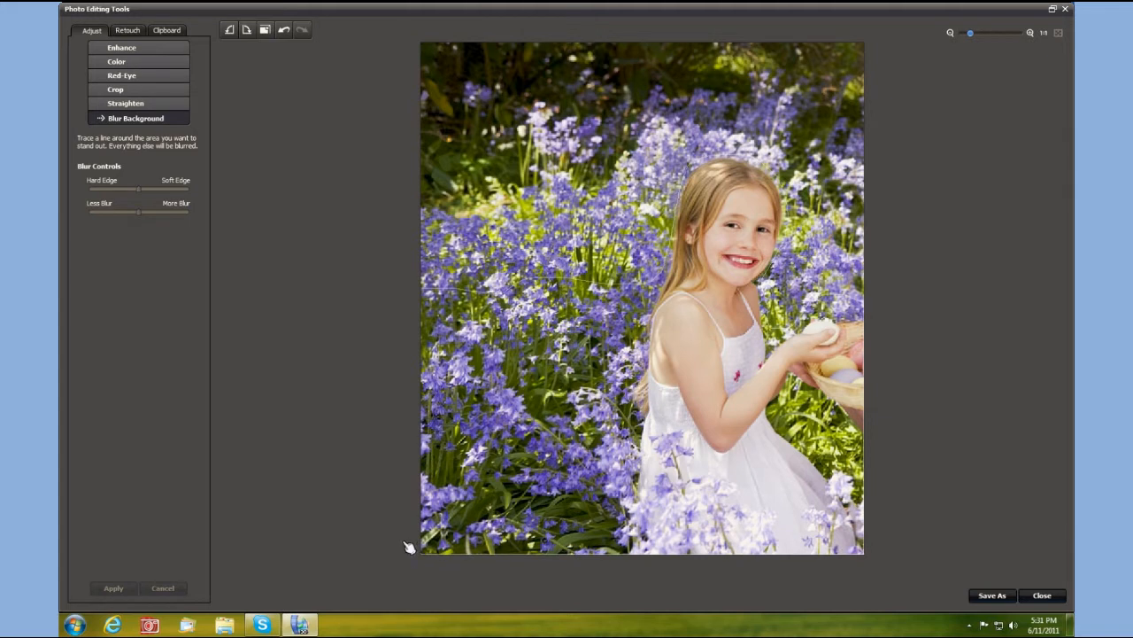
{"action": "left_click_drag", "start_coordinate": [405, 364], "coordinate": [416, 296]}
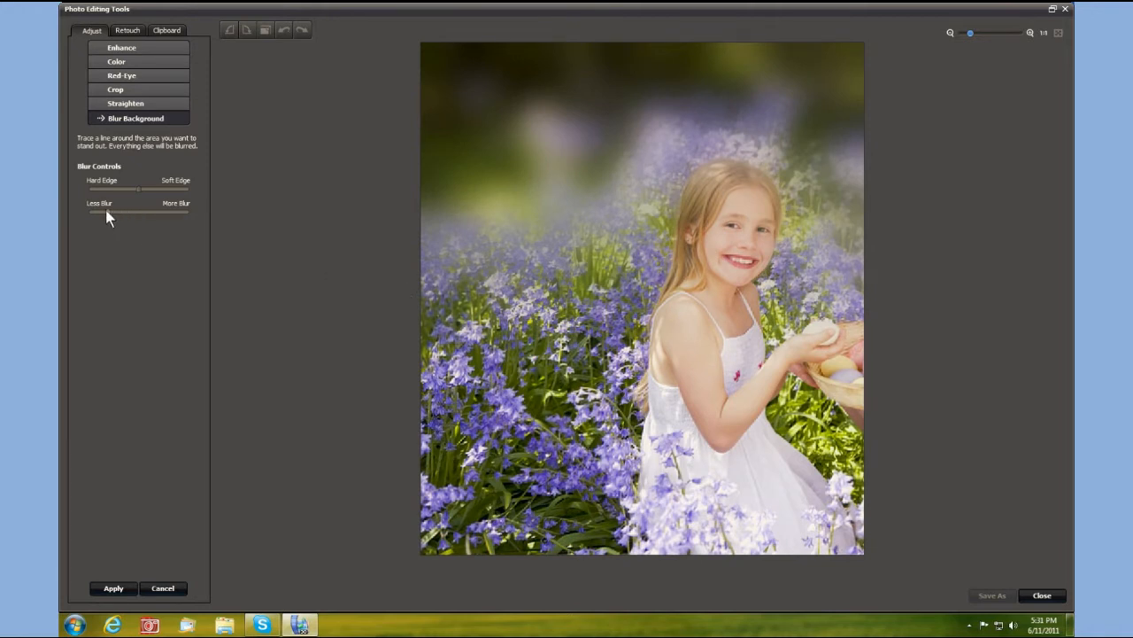
{"action": "left_click_drag", "start_coordinate": [116, 214], "coordinate": [115, 212]}
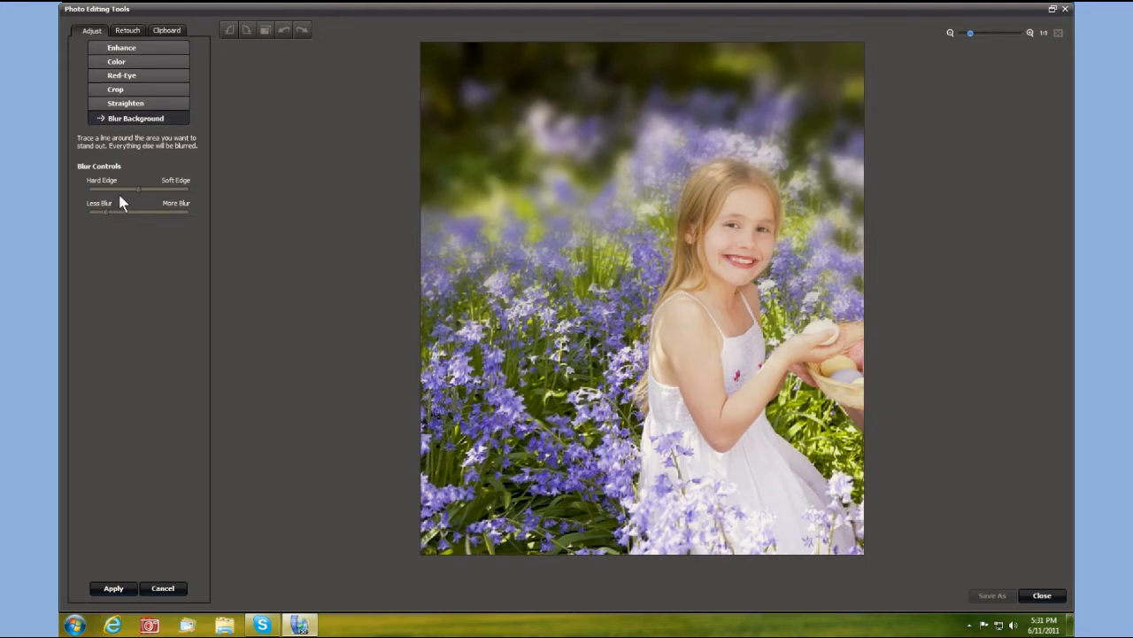
{"action": "left_click_drag", "start_coordinate": [139, 187], "coordinate": [161, 189]}
{"action": "left_click", "coordinate": [113, 588]}
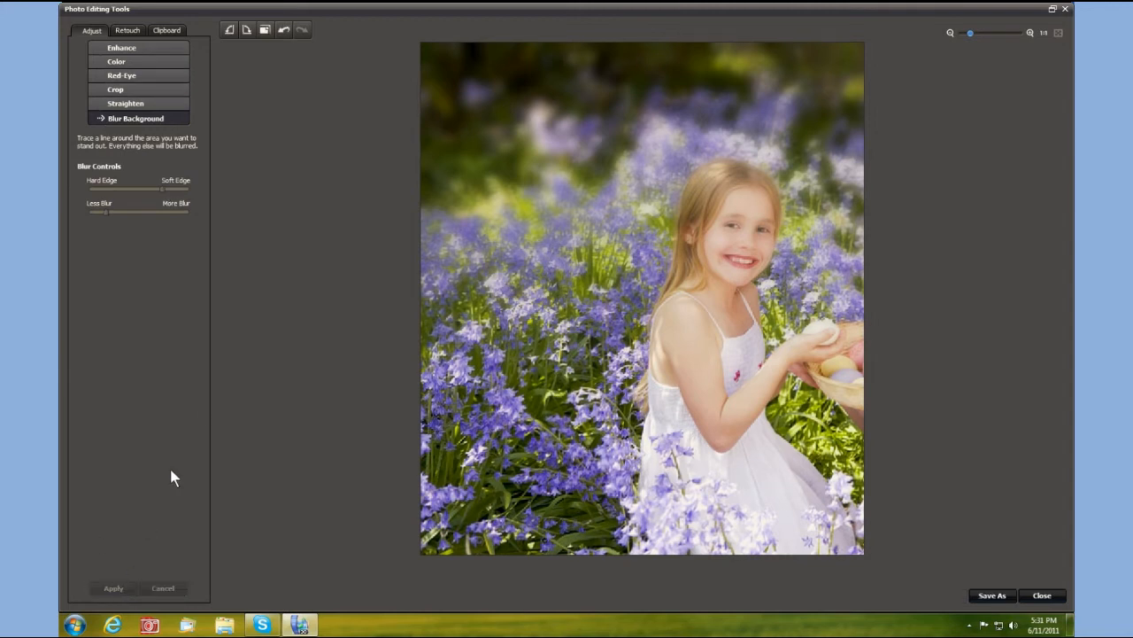
{"action": "left_click", "coordinate": [284, 30]}
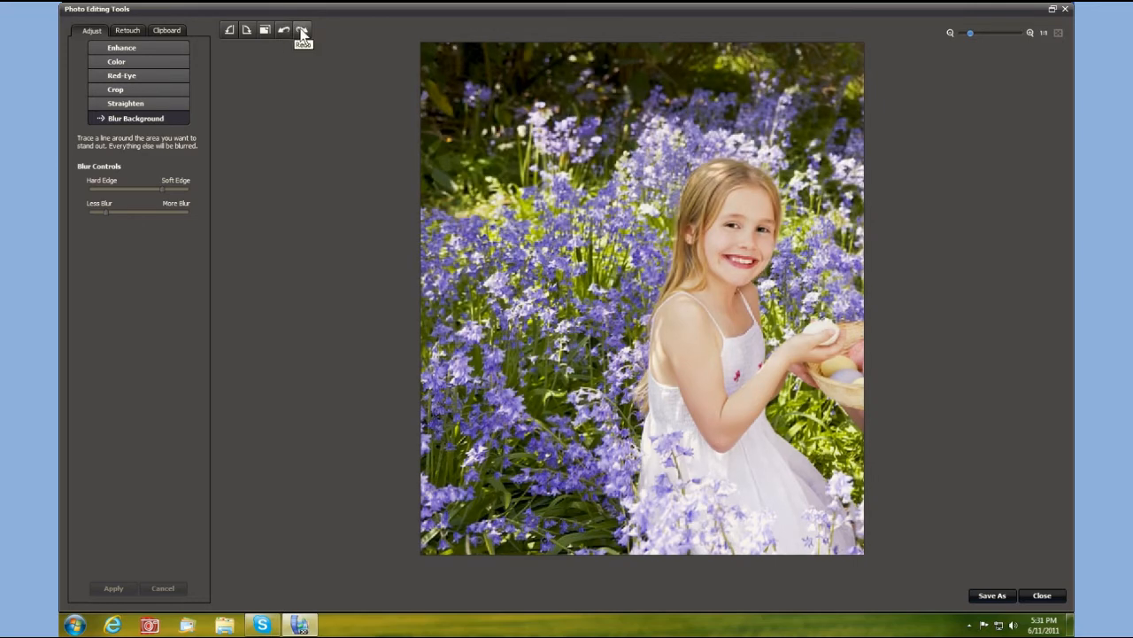
{"action": "left_click", "coordinate": [302, 32]}
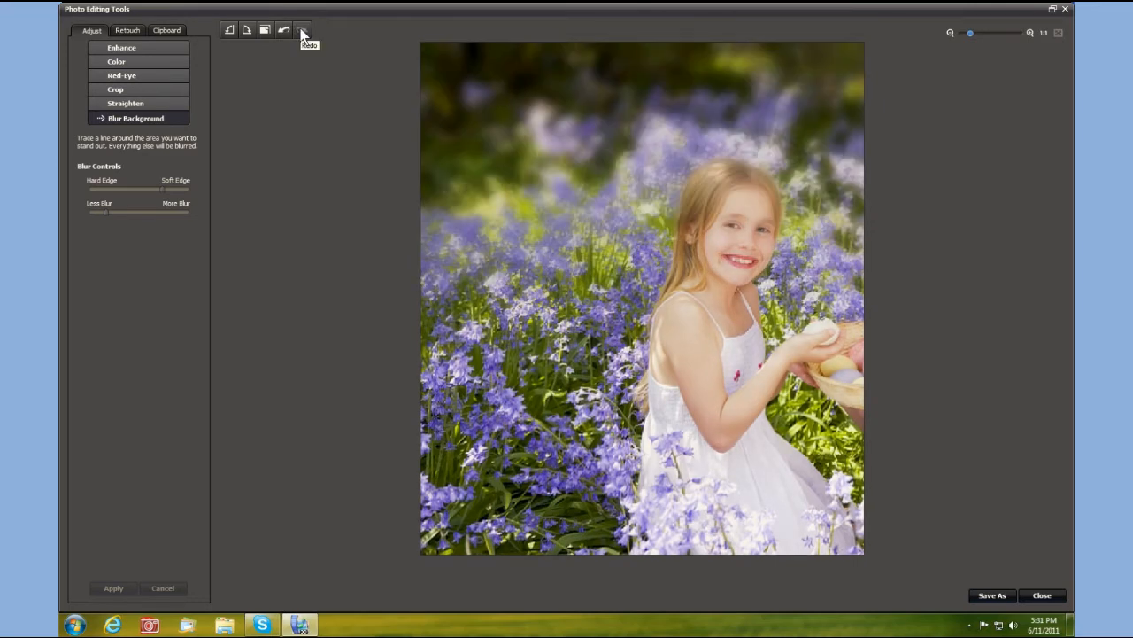
- Save the blurred Easter photo with Save As
{"action": "left_click", "coordinate": [992, 595]}
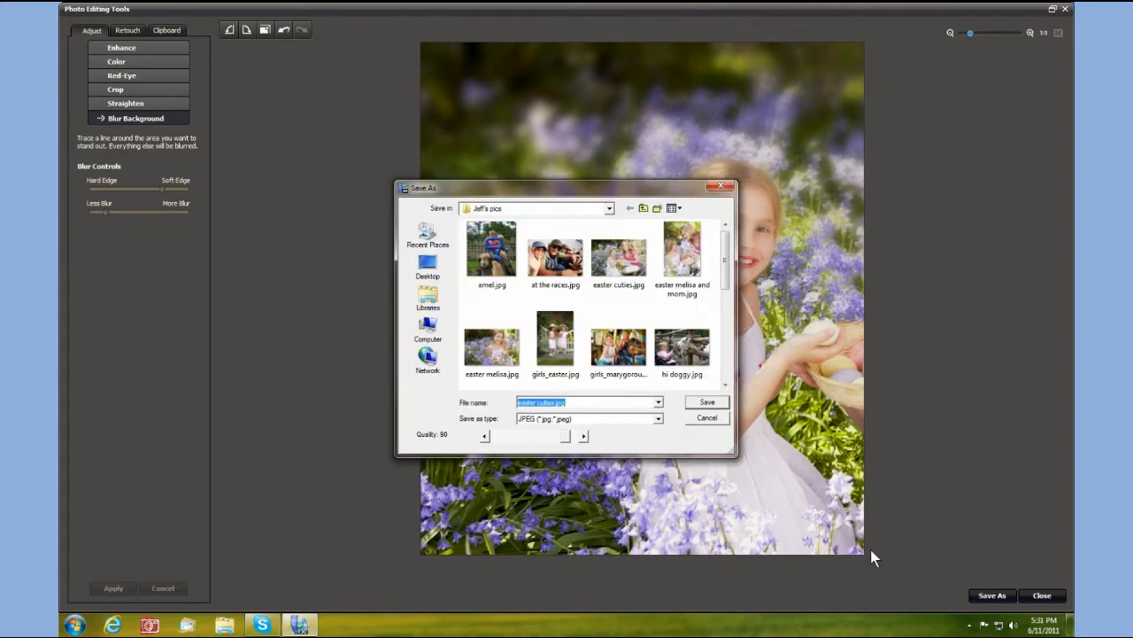
{"action": "left_click", "coordinate": [552, 402]}
{"action": "left_click", "coordinate": [699, 403]}
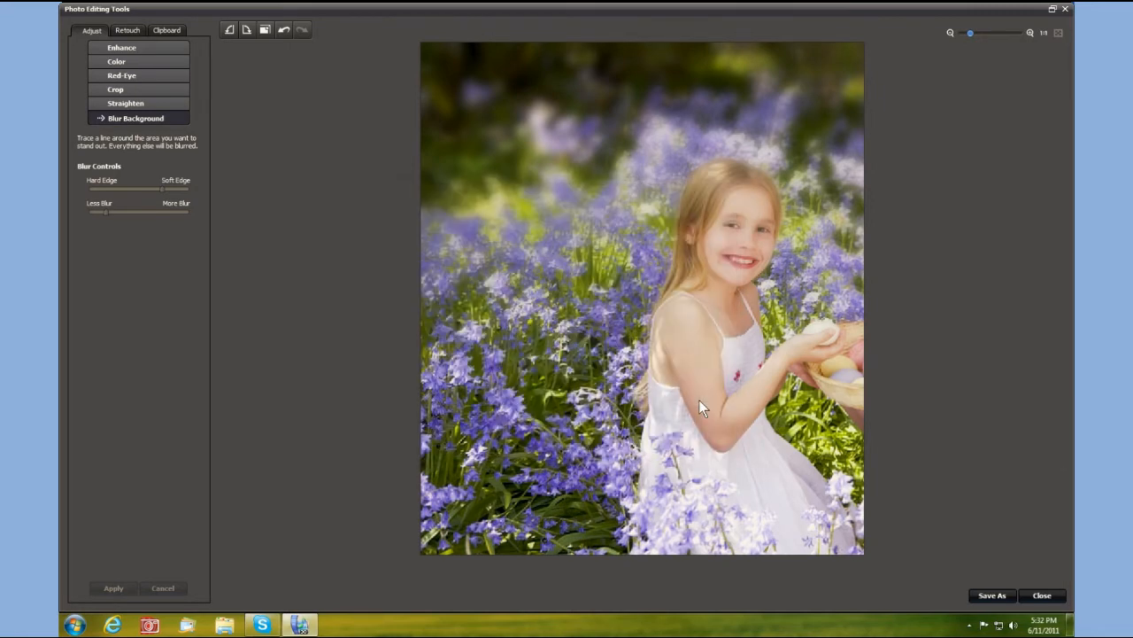
- Close the photo editor, select jenny with new tools.jpg and bring up its Edit options
{"action": "left_click", "coordinate": [1067, 9]}
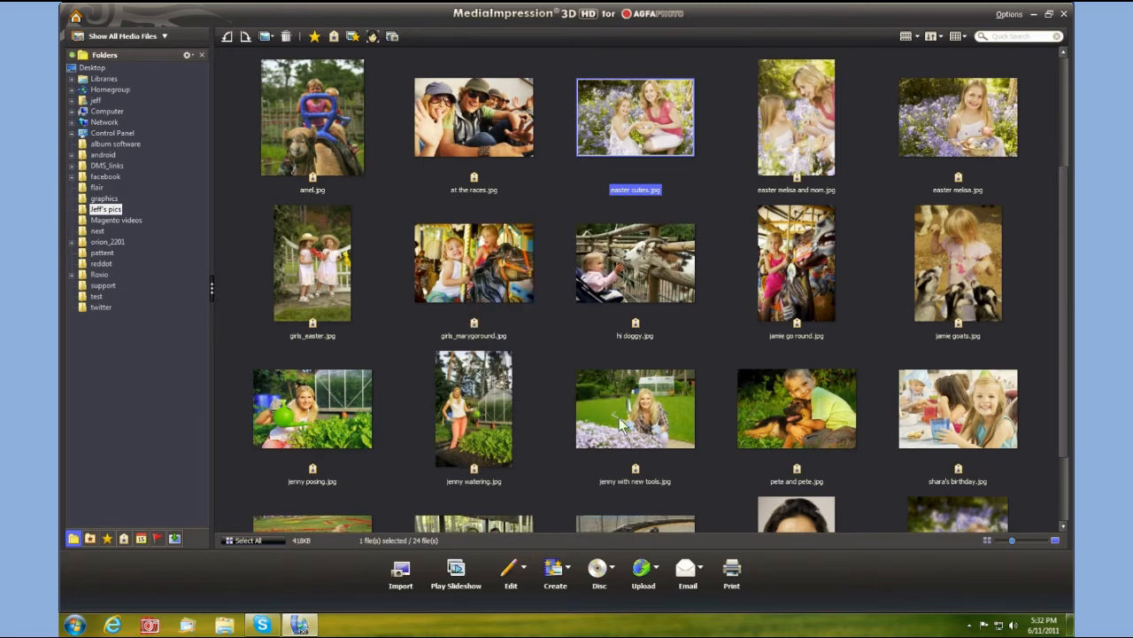
{"action": "mouse_move", "coordinate": [644, 426]}
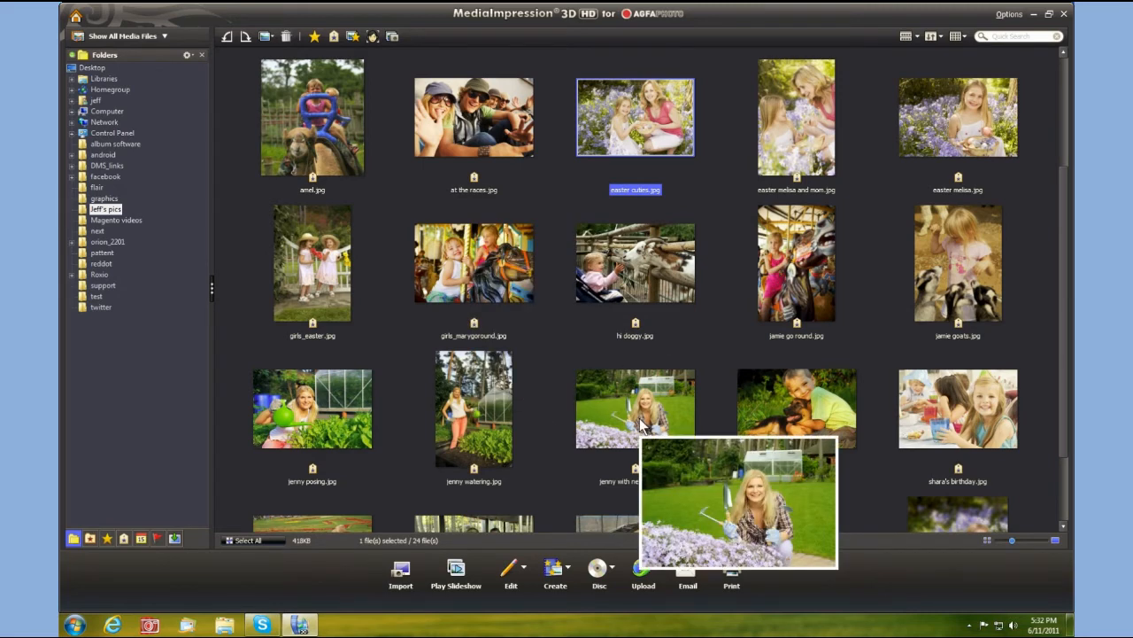
{"action": "left_click", "coordinate": [643, 426]}
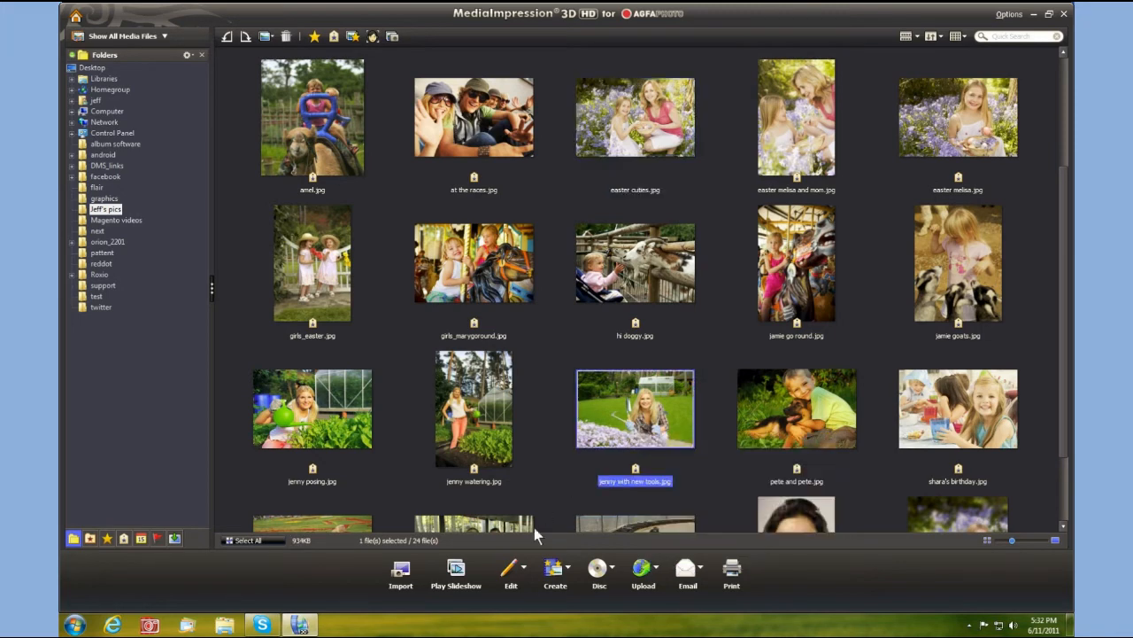
{"action": "left_click", "coordinate": [526, 568]}
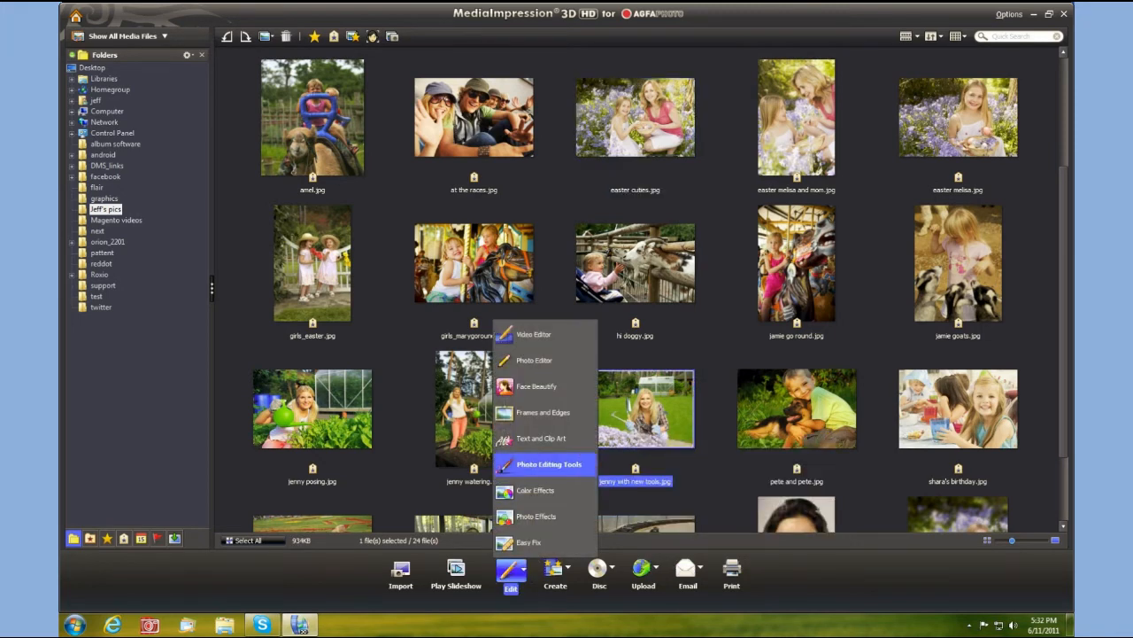
- Open jenny with new tools.jpg in the editor and apply a light background blur around the woman
{"action": "left_click", "coordinate": [545, 464]}
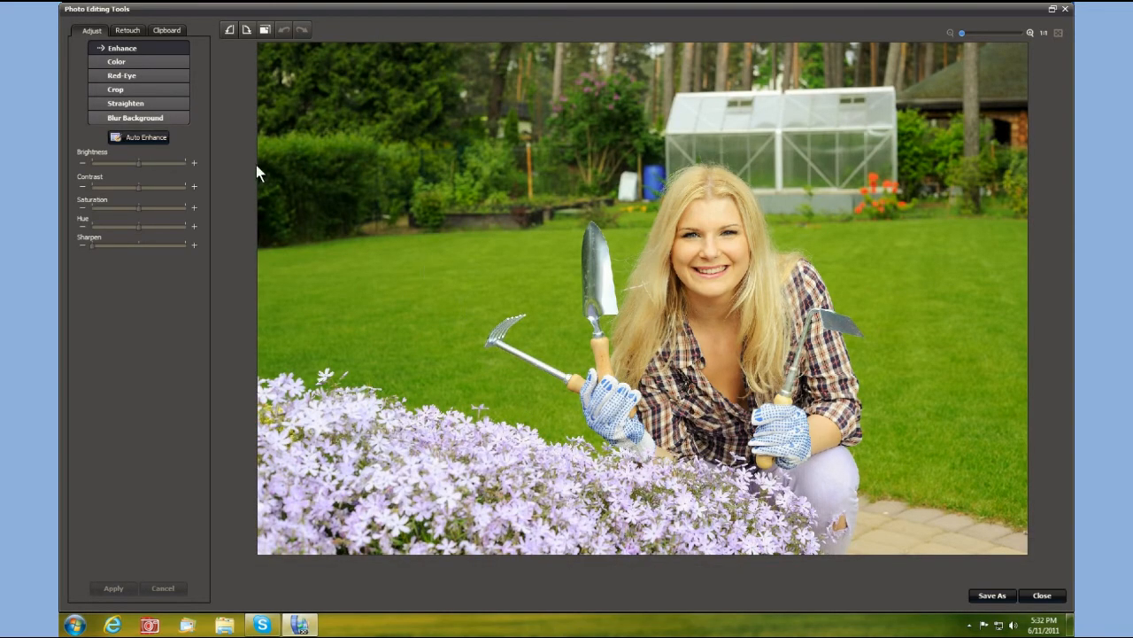
{"action": "left_click", "coordinate": [147, 118]}
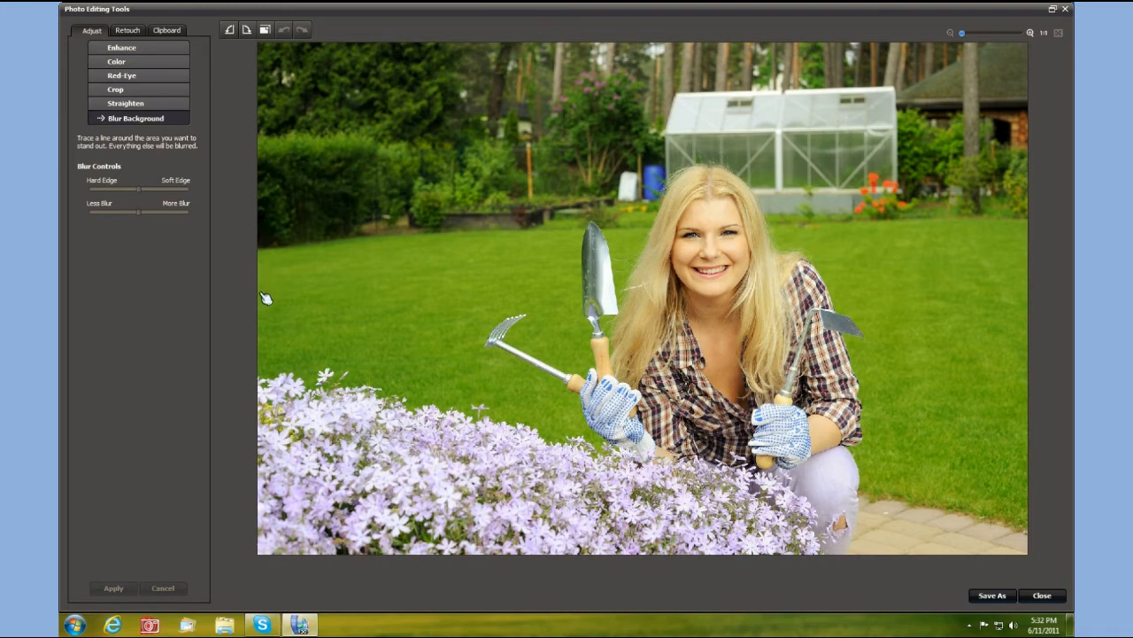
{"action": "mouse_move", "coordinate": [265, 298]}
{"action": "left_mouse_down"}
{"action": "mouse_move", "coordinate": [538, 282]}
{"action": "mouse_move", "coordinate": [574, 267]}
{"action": "mouse_move", "coordinate": [582, 235]}
{"action": "mouse_move", "coordinate": [606, 218]}
{"action": "mouse_move", "coordinate": [641, 242]}
{"action": "mouse_move", "coordinate": [674, 177]}
{"action": "mouse_move", "coordinate": [724, 165]}
{"action": "mouse_move", "coordinate": [749, 182]}
{"action": "mouse_move", "coordinate": [783, 248]}
{"action": "mouse_move", "coordinate": [832, 278]}
{"action": "mouse_move", "coordinate": [871, 352]}
{"action": "mouse_move", "coordinate": [924, 365]}
{"action": "mouse_move", "coordinate": [1014, 346]}
{"action": "mouse_move", "coordinate": [1039, 355]}
{"action": "mouse_move", "coordinate": [1055, 413]}
{"action": "mouse_move", "coordinate": [1050, 537]}
{"action": "mouse_move", "coordinate": [1029, 564]}
{"action": "mouse_move", "coordinate": [462, 574]}
{"action": "mouse_move", "coordinate": [242, 565]}
{"action": "mouse_move", "coordinate": [241, 327]}
{"action": "mouse_move", "coordinate": [261, 300]}
{"action": "left_mouse_up"}
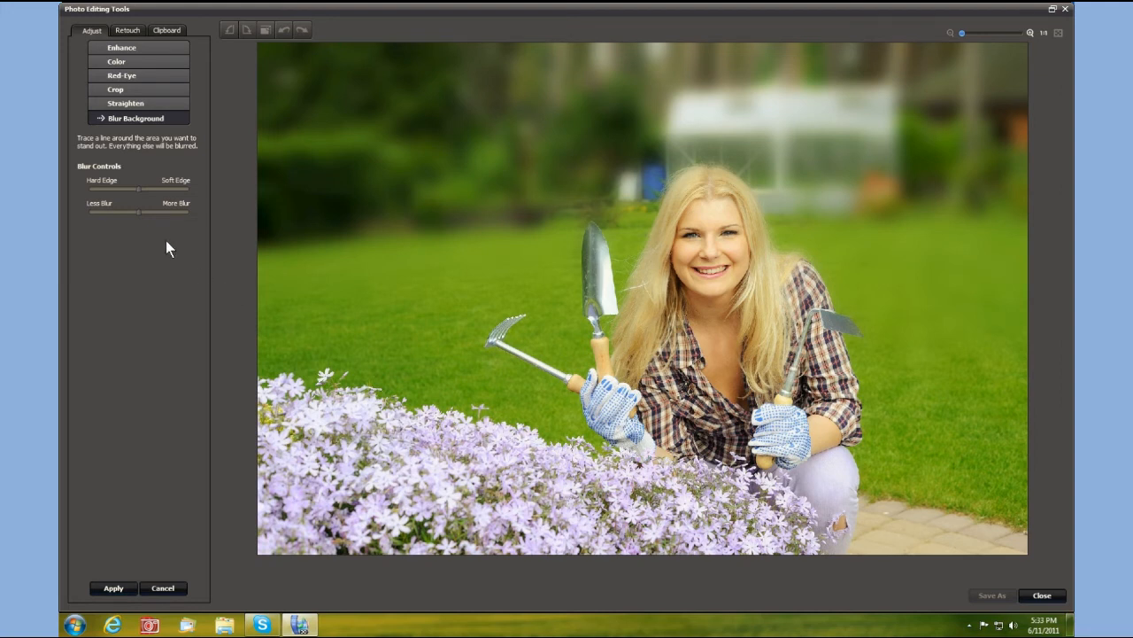
{"action": "left_click_drag", "start_coordinate": [138, 214], "coordinate": [111, 213]}
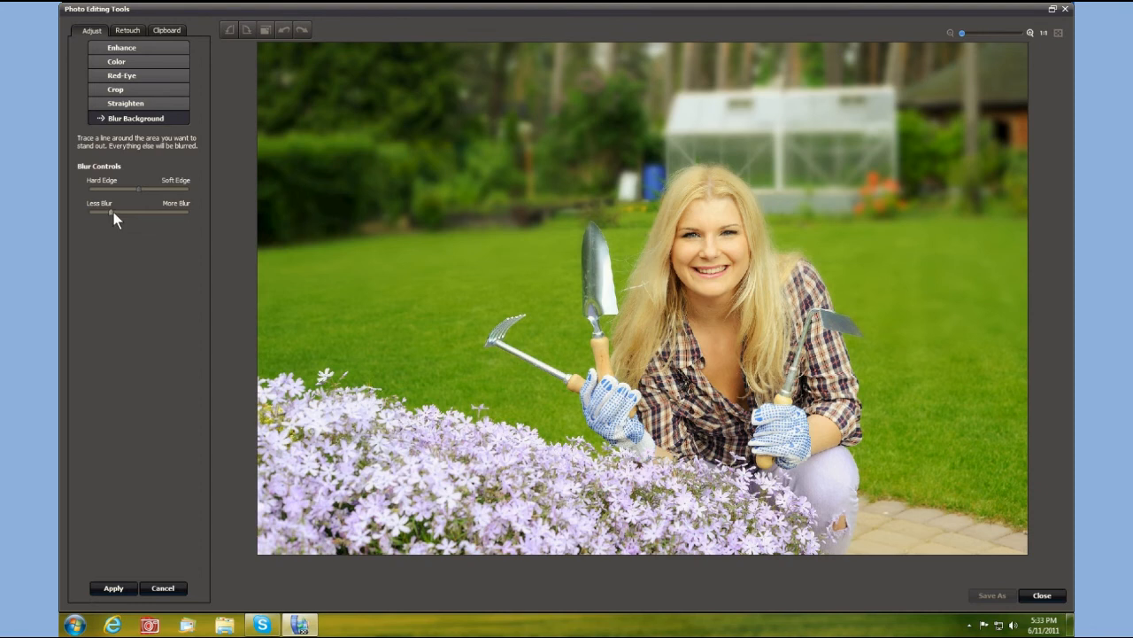
{"action": "left_click", "coordinate": [107, 589]}
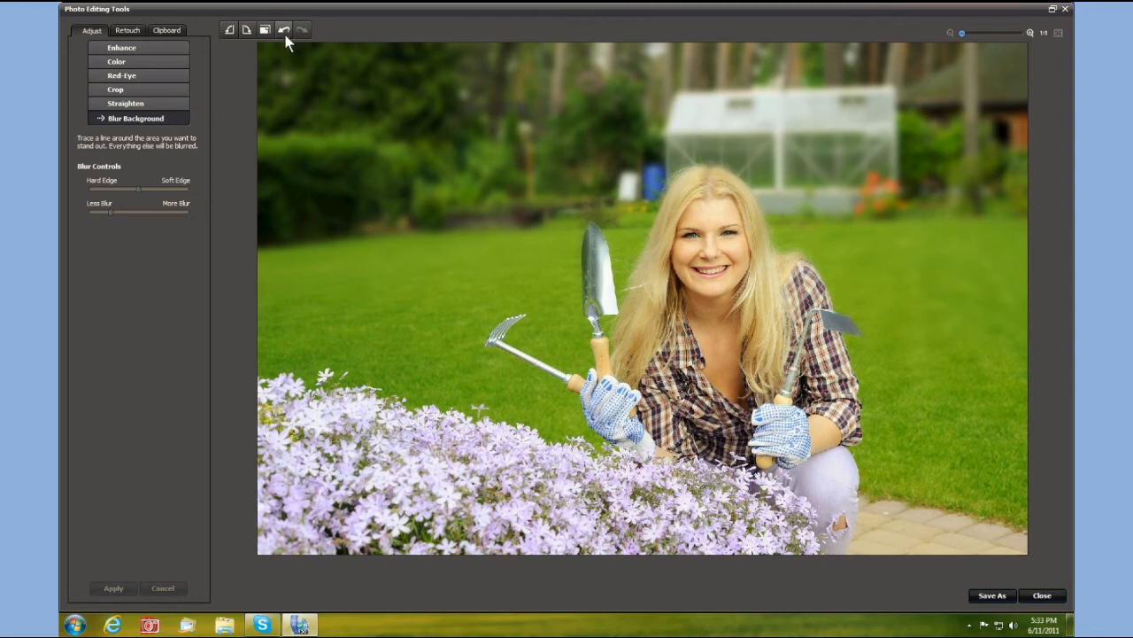
{"action": "left_click", "coordinate": [285, 32]}
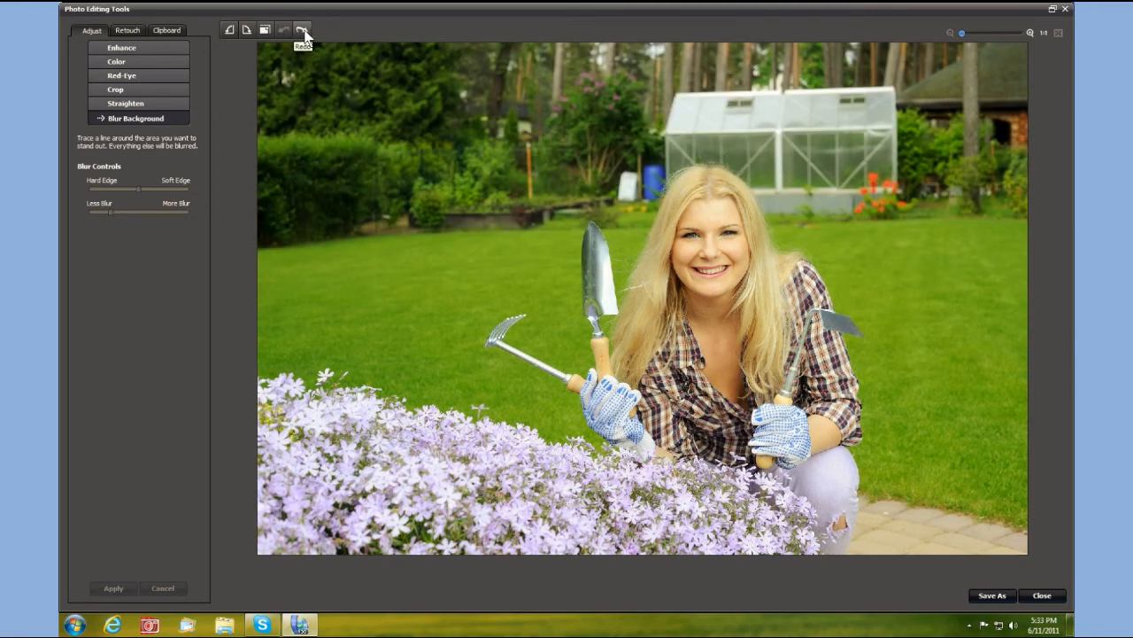
{"action": "left_click", "coordinate": [302, 32]}
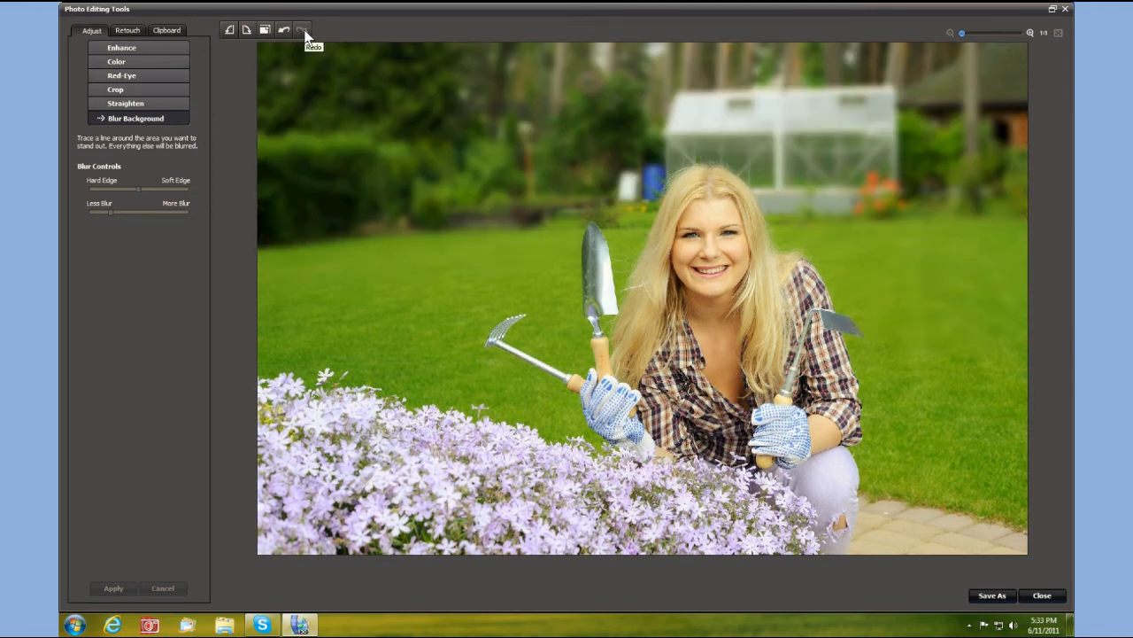